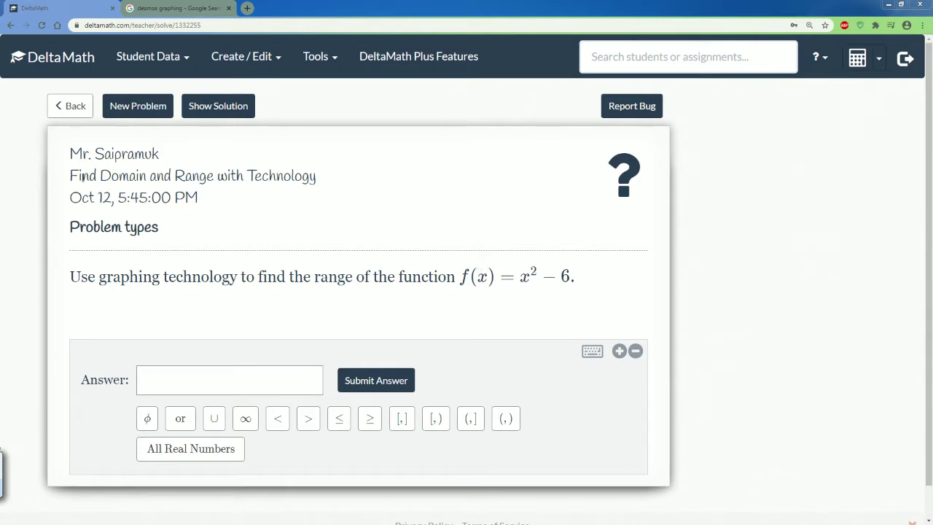
Step: Open the Desmos Graphing Calculator from the Google results for desmos graphing
{"action": "left_click", "coordinate": [159, 9]}
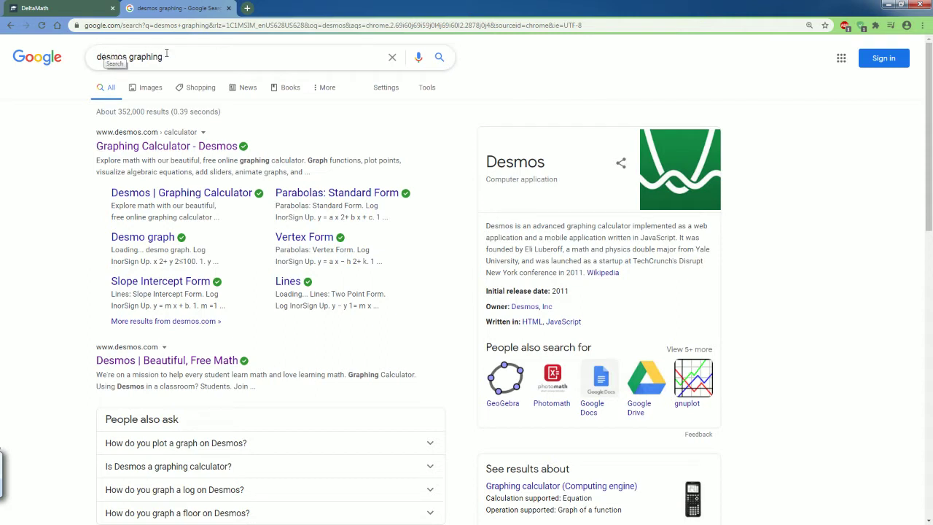
{"action": "left_click", "coordinate": [150, 148]}
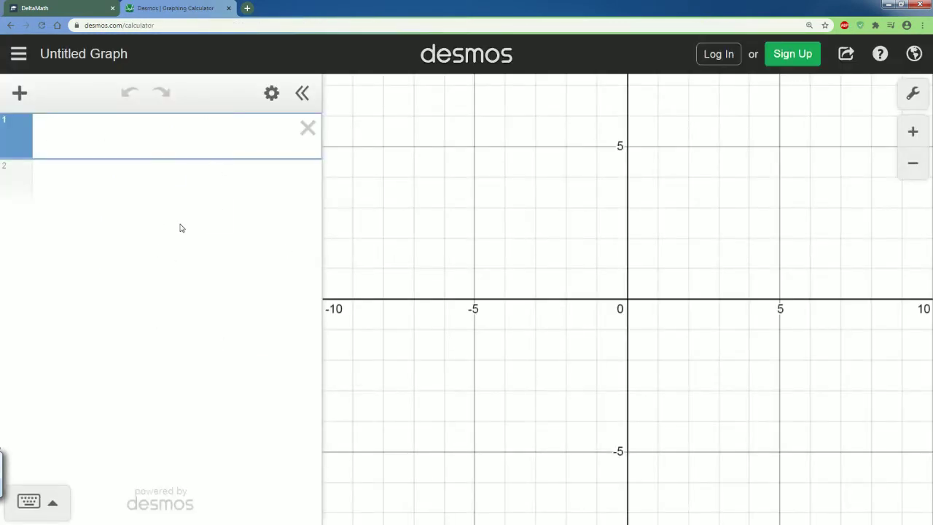
Step: Enter f(x)=x in Desmos's first expression line, checking the DeltaMath problem
{"action": "left_click", "coordinate": [62, 8]}
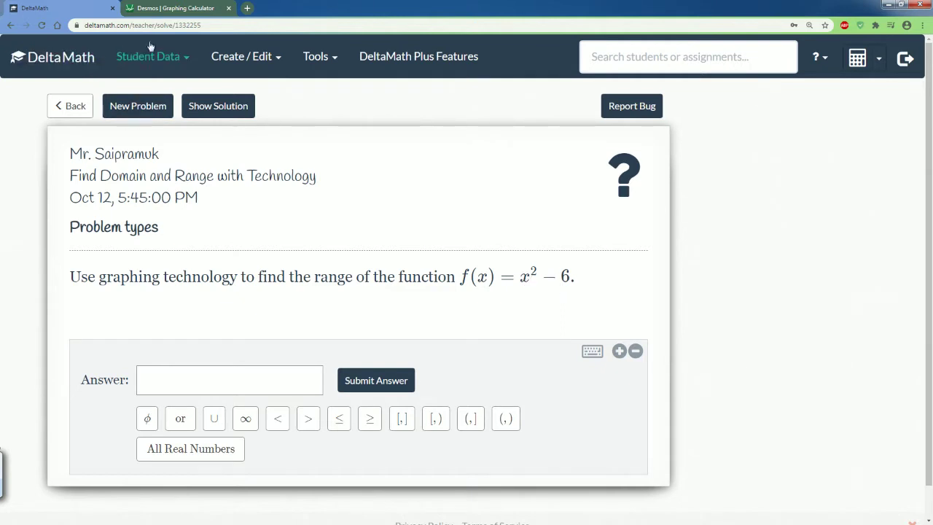
{"action": "left_click", "coordinate": [173, 8]}
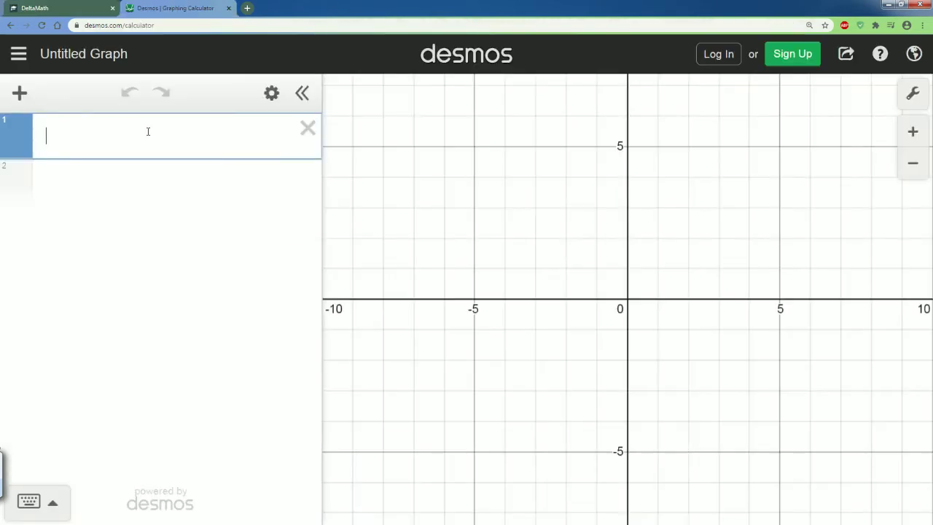
{"action": "type", "text": "f(x"}
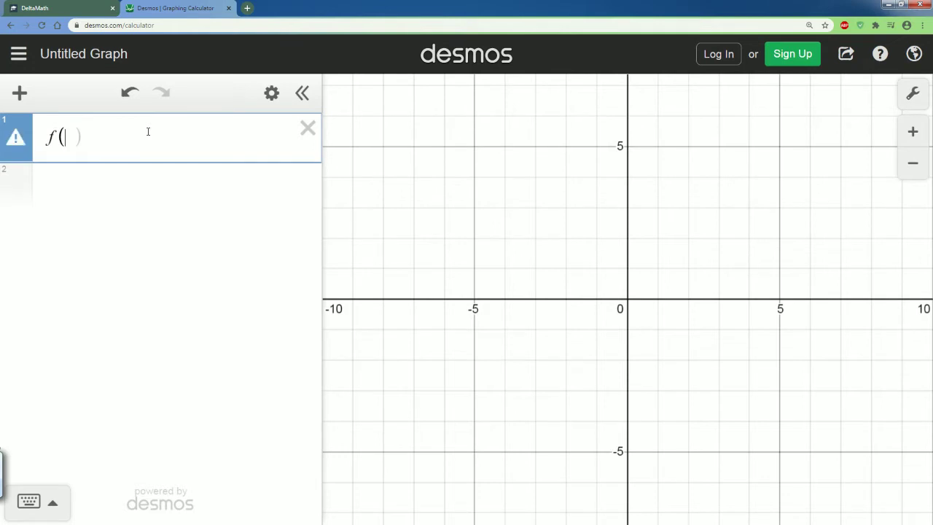
{"action": "type", "text": ")="}
{"action": "left_click", "coordinate": [32, 9]}
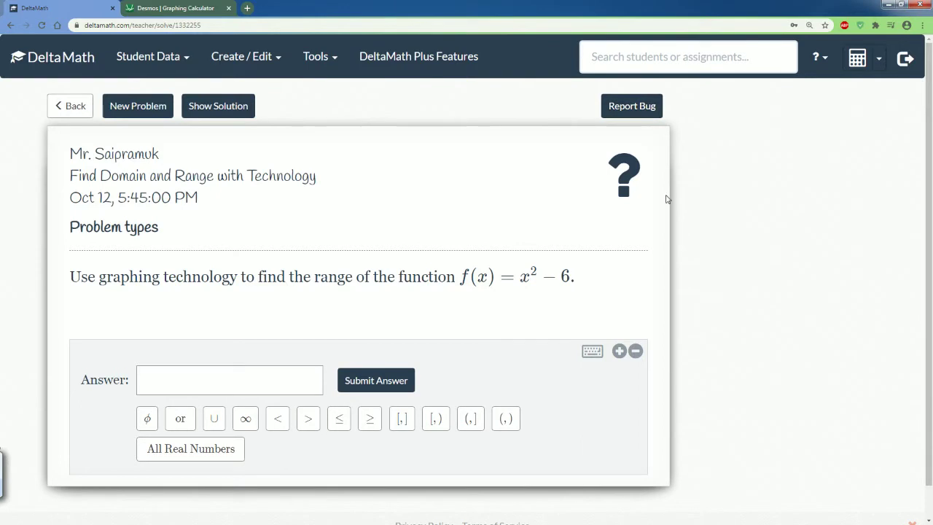
{"action": "left_click", "coordinate": [147, 7]}
{"action": "type", "text": "x)=x"}
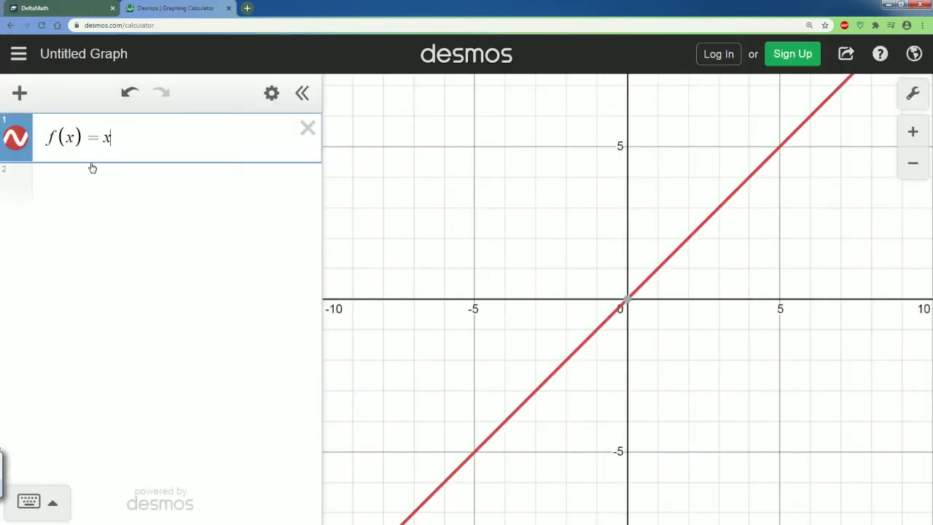
Step: Square the x with the keypad and append −6 to complete f(x)=x²−6
{"action": "left_click", "coordinate": [48, 512]}
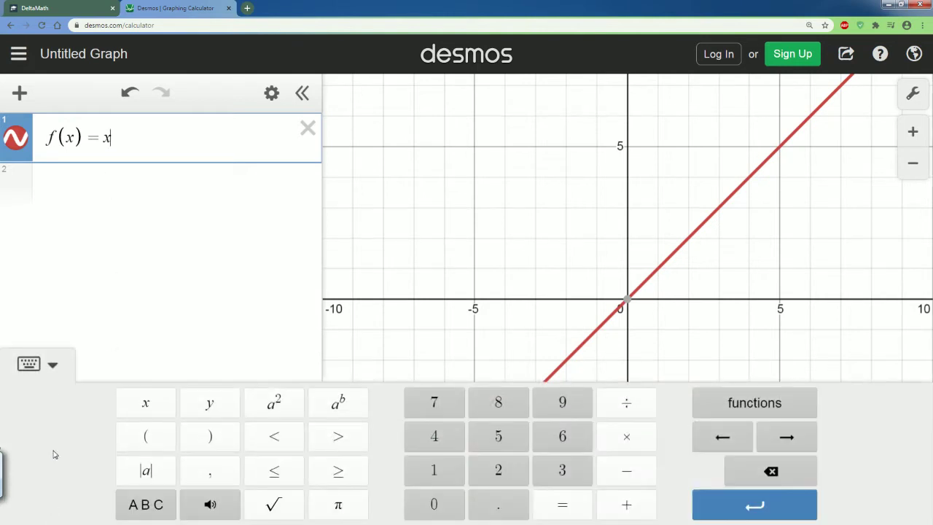
{"action": "left_click", "coordinate": [52, 367]}
{"action": "left_click", "coordinate": [41, 509]}
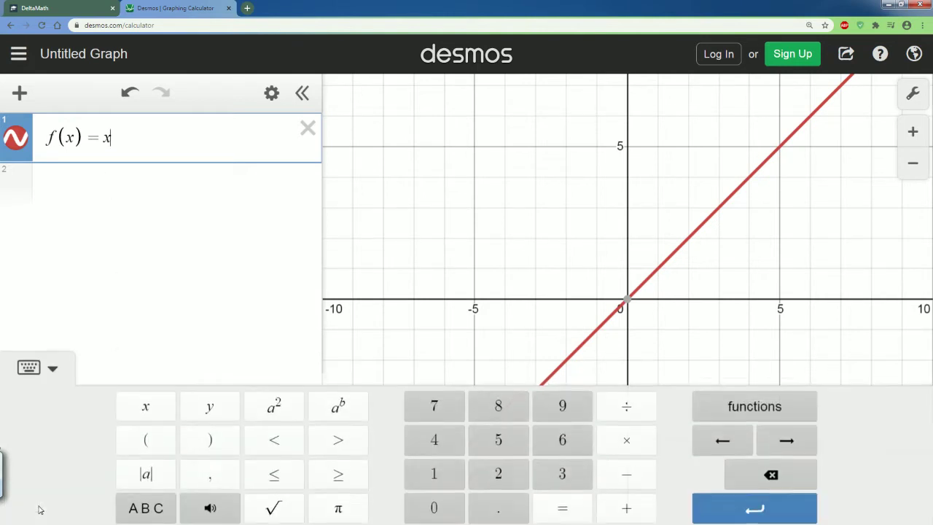
{"action": "left_click", "coordinate": [281, 406]}
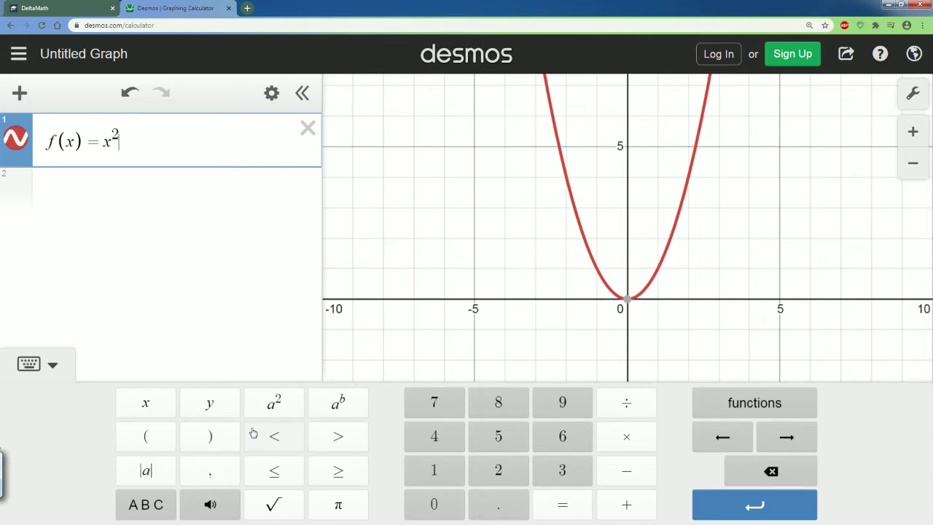
{"action": "left_click", "coordinate": [93, 7]}
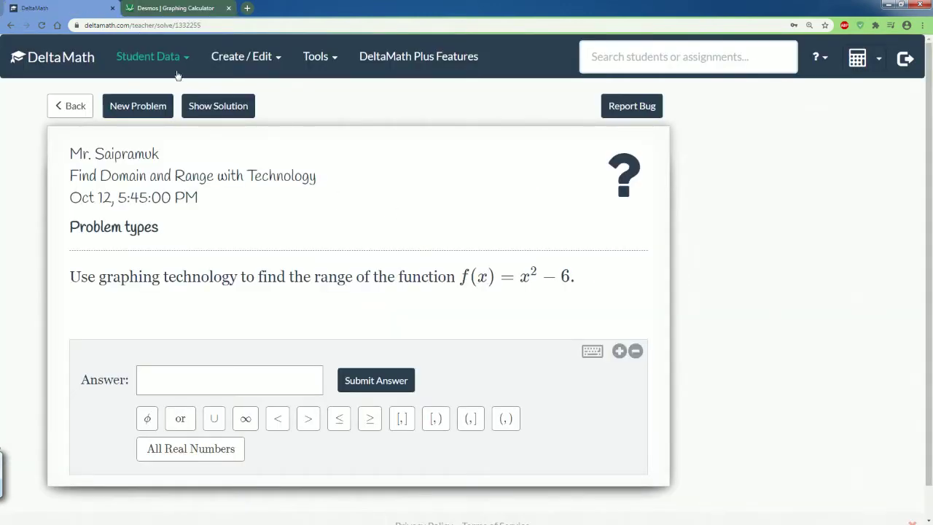
{"action": "left_click", "coordinate": [164, 9]}
{"action": "type", "text": "-6"}
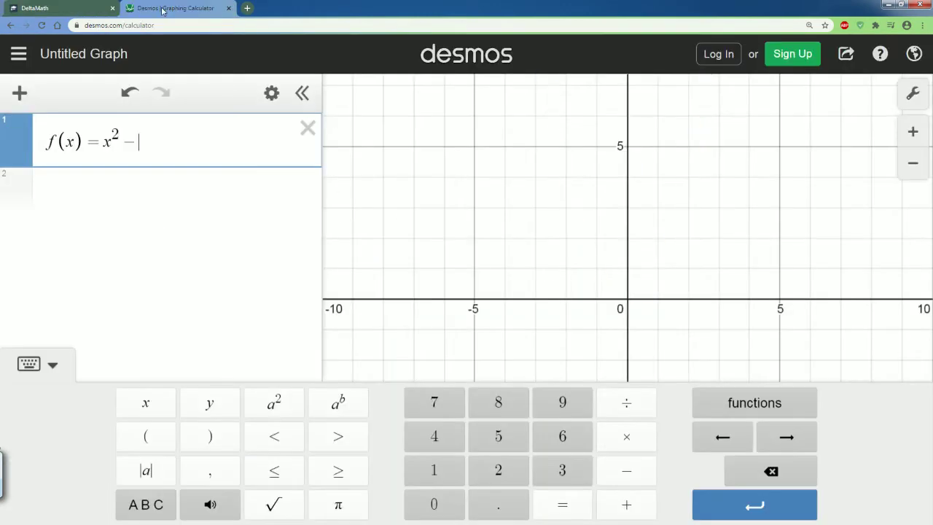
{"action": "left_click", "coordinate": [60, 365]}
Step: Pan the graph to reveal the parabola's vertex, then return to the DeltaMath problem
{"action": "left_click_drag", "start_coordinate": [427, 224], "coordinate": [380, 244]}
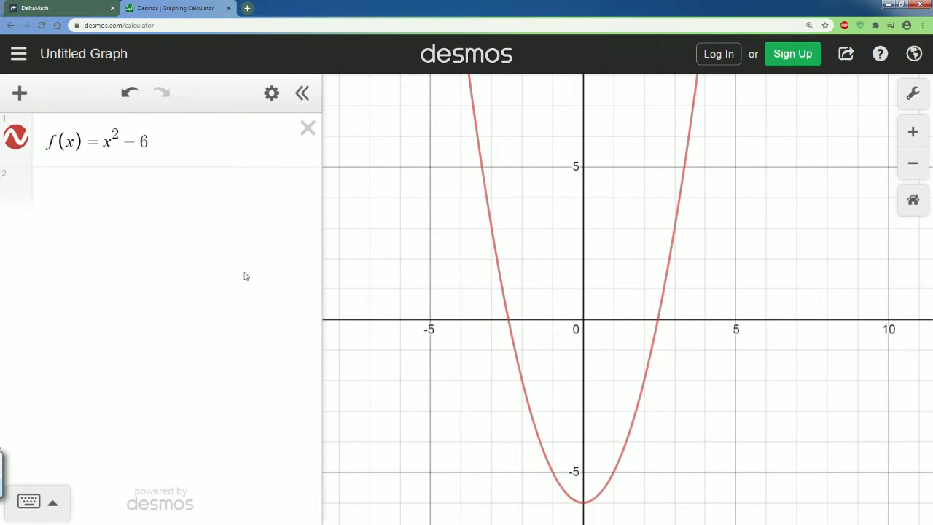
{"action": "left_click", "coordinate": [47, 6]}
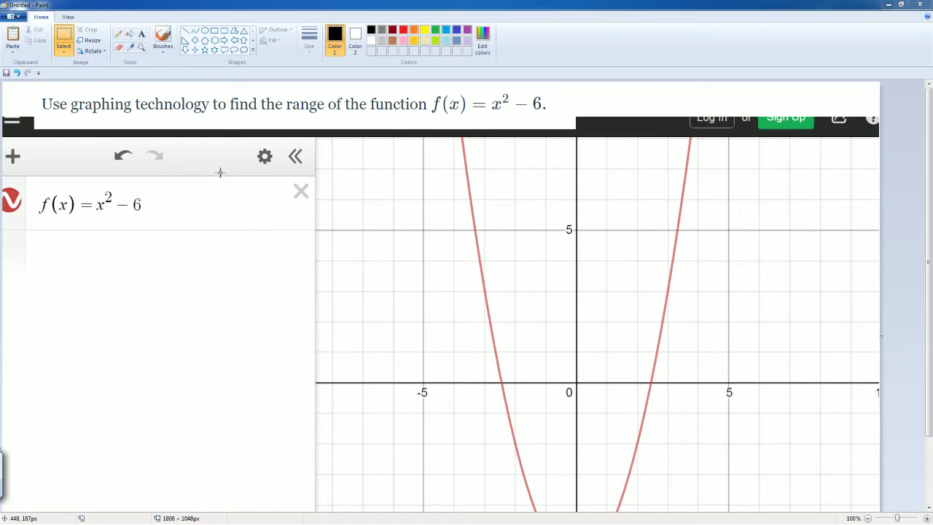
Step: Handwrite 'y-value' and 'bottom to the top' in blue brush below the question
{"action": "left_click", "coordinate": [457, 31]}
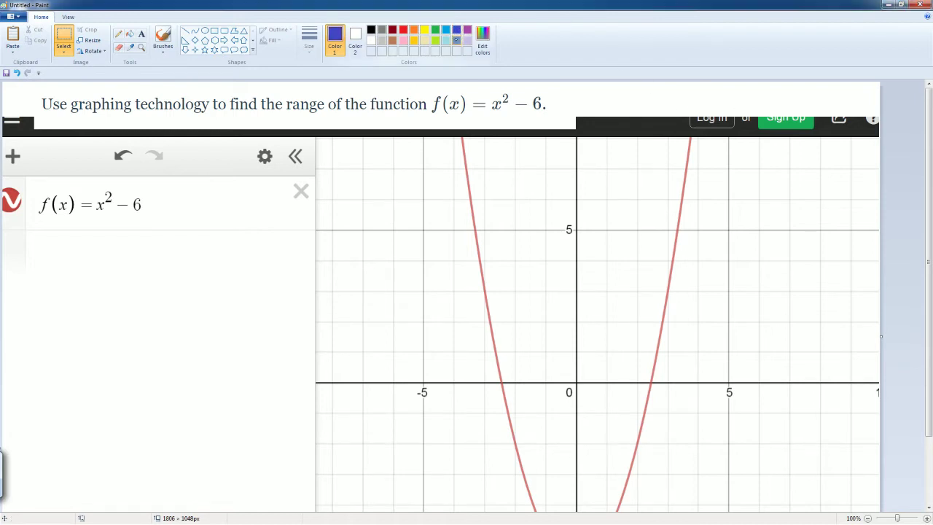
{"action": "left_click", "coordinate": [162, 38]}
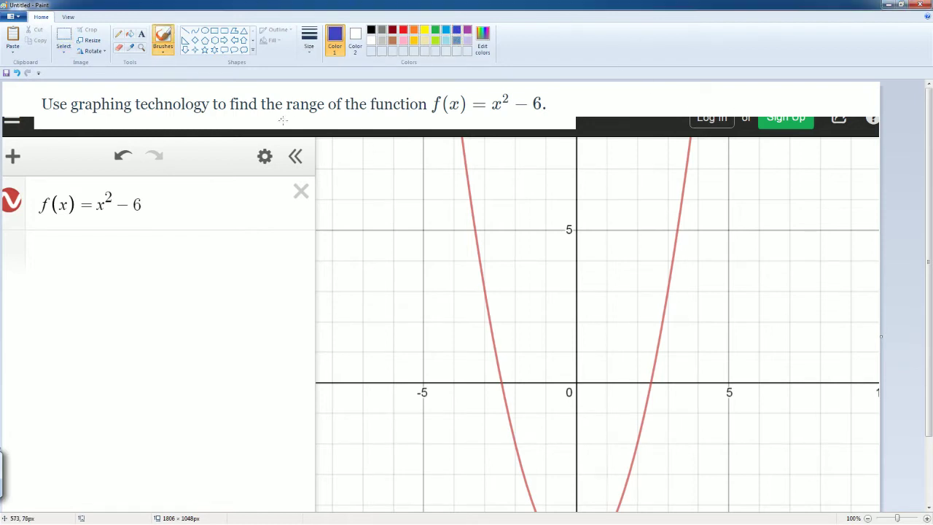
{"action": "mouse_move", "coordinate": [270, 114]}
{"action": "left_mouse_down"}
{"action": "mouse_move", "coordinate": [278, 130]}
{"action": "mouse_move", "coordinate": [295, 121]}
{"action": "mouse_move", "coordinate": [330, 130]}
{"action": "left_mouse_up"}
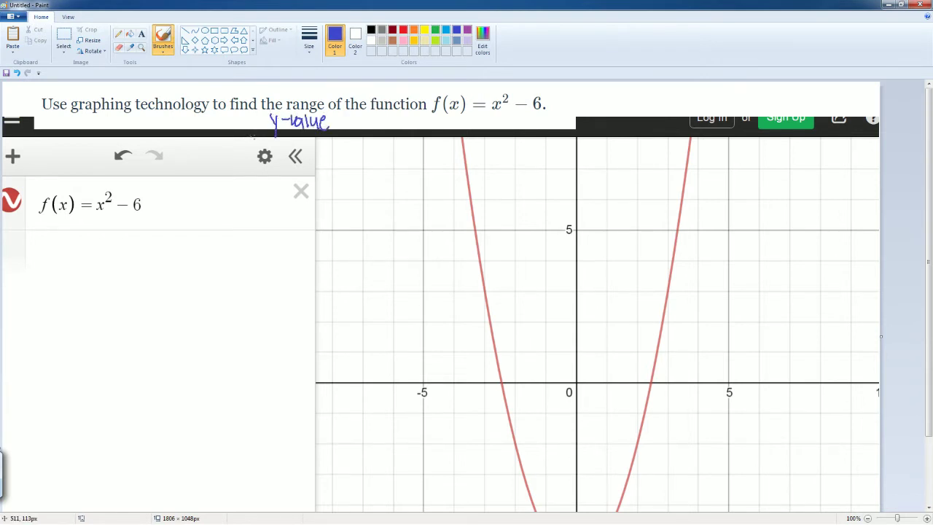
{"action": "mouse_move", "coordinate": [232, 137]}
{"action": "left_mouse_down"}
{"action": "mouse_move", "coordinate": [334, 140]}
{"action": "mouse_move", "coordinate": [313, 137]}
{"action": "mouse_move", "coordinate": [332, 150]}
{"action": "mouse_move", "coordinate": [367, 140]}
{"action": "left_mouse_up"}
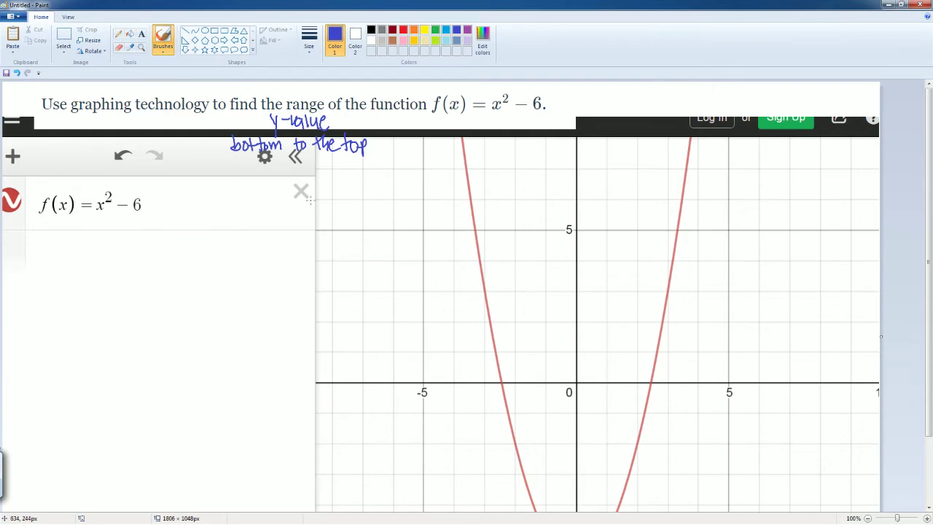
{"action": "scroll", "coordinate": [312, 200], "scroll_direction": "up", "scroll_amount": 1}
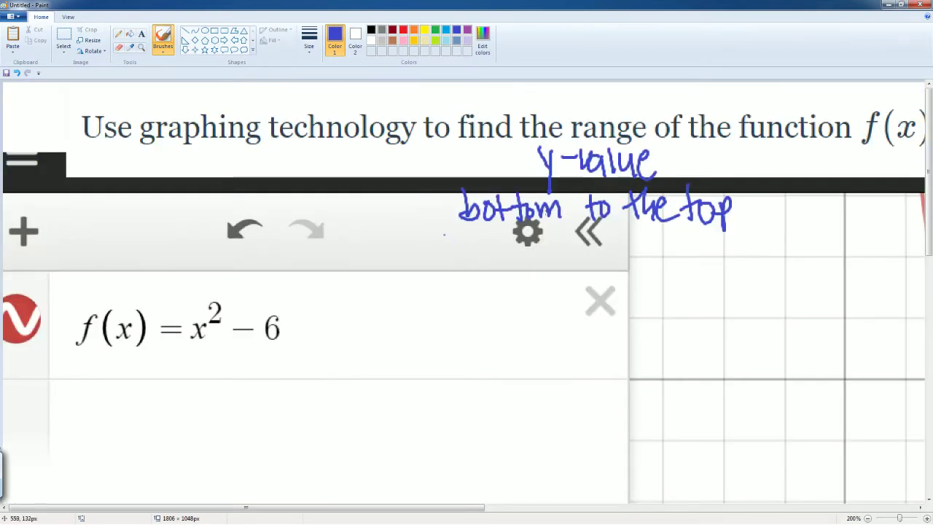
{"action": "scroll", "coordinate": [618, 240], "scroll_direction": "down", "scroll_amount": 1}
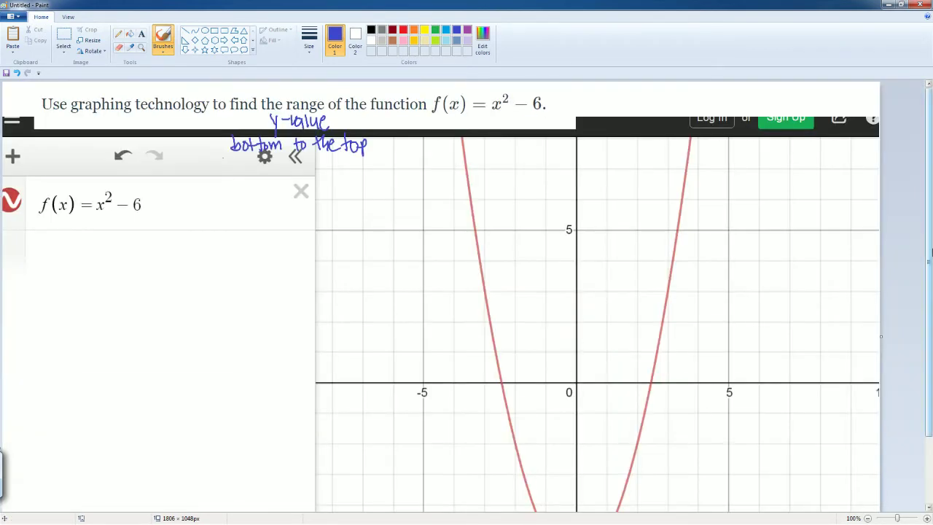
Step: Mark y-axis ticks down to the vertex, label −6, and trace a blue line up the y-axis
{"action": "left_click_drag", "start_coordinate": [928, 243], "coordinate": [925, 312]}
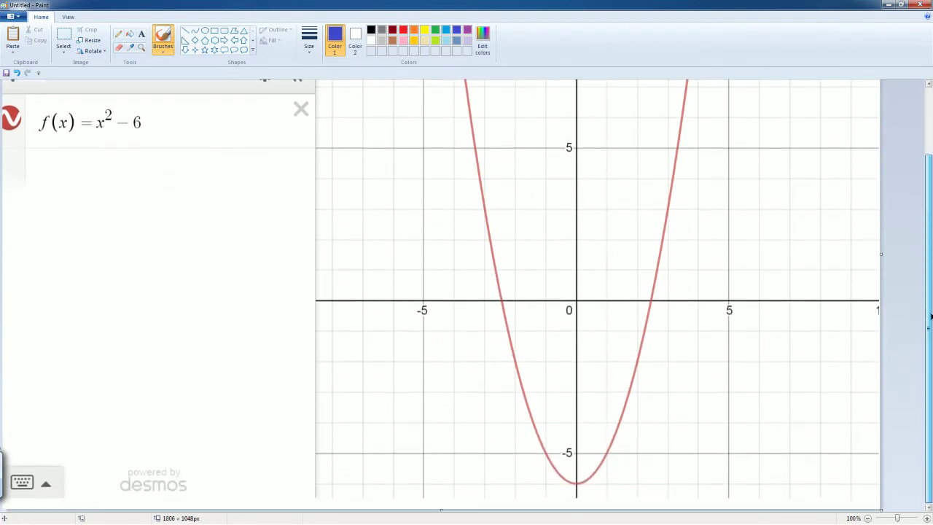
{"action": "mouse_move", "coordinate": [570, 329]}
{"action": "left_mouse_down"}
{"action": "mouse_move", "coordinate": [586, 330]}
{"action": "mouse_move", "coordinate": [581, 358]}
{"action": "left_mouse_up"}
{"action": "mouse_move", "coordinate": [568, 417]}
{"action": "left_mouse_down"}
{"action": "mouse_move", "coordinate": [580, 418]}
{"action": "mouse_move", "coordinate": [580, 448]}
{"action": "left_mouse_up"}
{"action": "left_click_drag", "start_coordinate": [570, 483], "coordinate": [581, 485]}
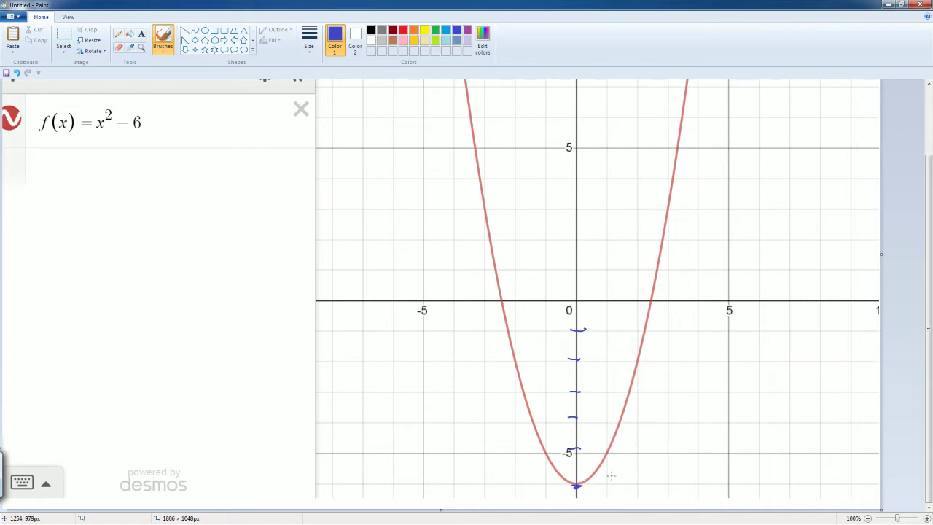
{"action": "left_click_drag", "start_coordinate": [605, 476], "coordinate": [624, 482]}
{"action": "left_click_drag", "start_coordinate": [575, 481], "coordinate": [574, 282]}
{"action": "scroll", "coordinate": [567, 279], "scroll_direction": "up", "scroll_amount": 3}
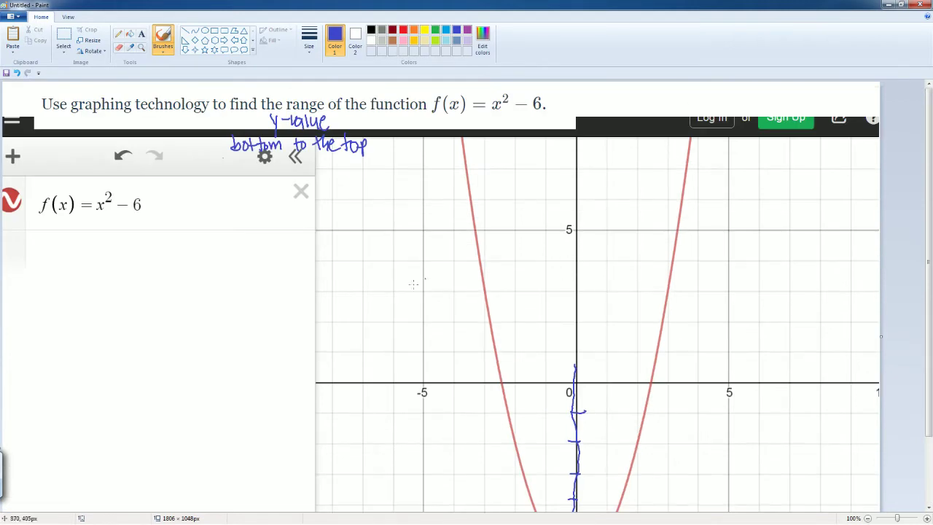
{"action": "left_click_drag", "start_coordinate": [577, 364], "coordinate": [579, 180]}
Step: Add arrowheads to both branch tops, write 'up to ∞', and label −6 'closed'
{"action": "mouse_move", "coordinate": [683, 146]}
{"action": "left_mouse_down"}
{"action": "mouse_move", "coordinate": [689, 137]}
{"action": "mouse_move", "coordinate": [695, 145]}
{"action": "mouse_move", "coordinate": [685, 143]}
{"action": "left_mouse_up"}
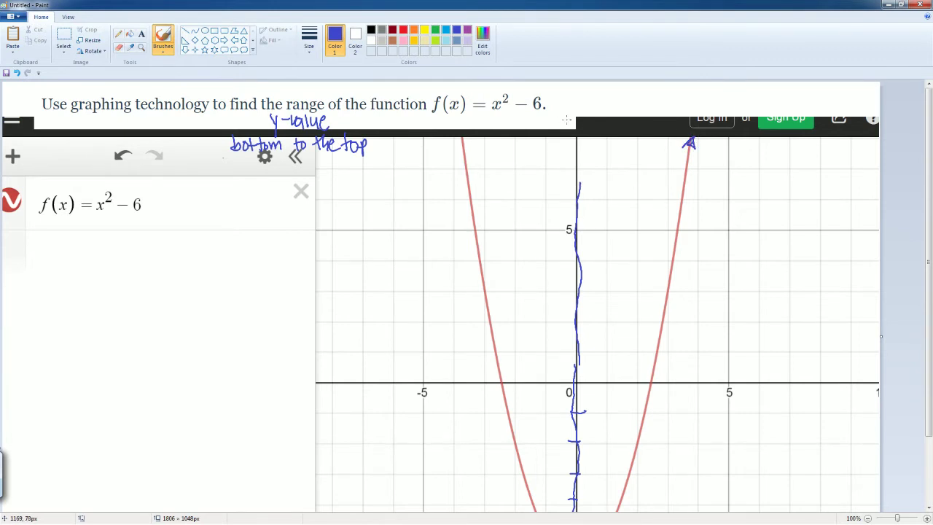
{"action": "mouse_move", "coordinate": [460, 149]}
{"action": "left_mouse_down"}
{"action": "mouse_move", "coordinate": [465, 138]}
{"action": "mouse_move", "coordinate": [470, 148]}
{"action": "left_mouse_up"}
{"action": "left_click_drag", "start_coordinate": [470, 147], "coordinate": [459, 148]}
{"action": "left_click_drag", "start_coordinate": [596, 185], "coordinate": [606, 207]}
{"action": "left_click_drag", "start_coordinate": [608, 190], "coordinate": [618, 193]}
{"action": "mouse_move", "coordinate": [631, 176]}
{"action": "left_mouse_down"}
{"action": "mouse_move", "coordinate": [628, 196]}
{"action": "mouse_move", "coordinate": [638, 184]}
{"action": "left_mouse_up"}
{"action": "left_click_drag", "start_coordinate": [645, 182], "coordinate": [625, 213]}
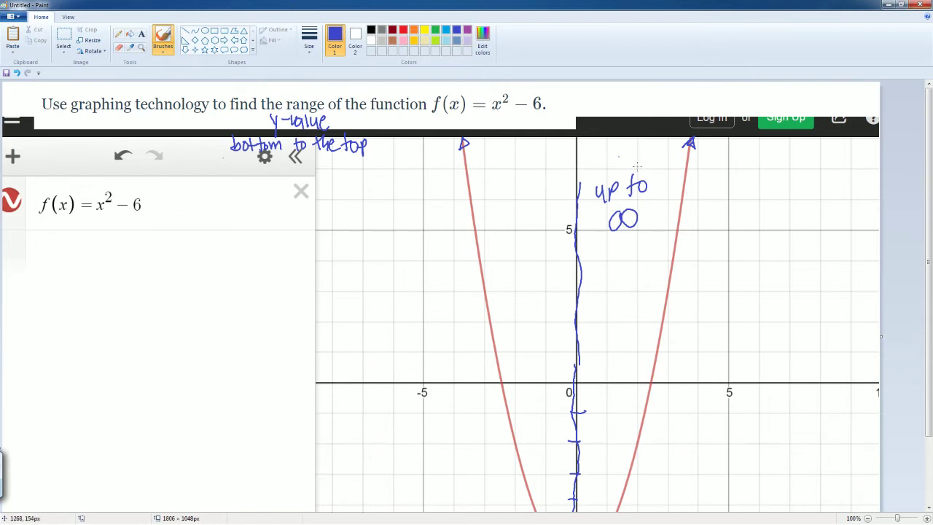
{"action": "left_click_drag", "start_coordinate": [926, 192], "coordinate": [930, 261]}
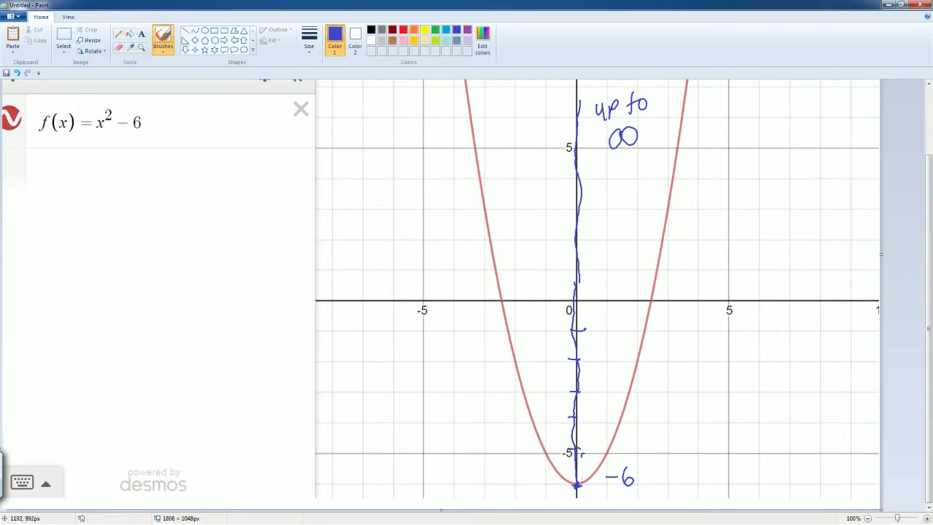
{"action": "mouse_move", "coordinate": [634, 458]}
{"action": "left_mouse_down"}
{"action": "mouse_move", "coordinate": [686, 453]}
{"action": "mouse_move", "coordinate": [684, 462]}
{"action": "left_mouse_up"}
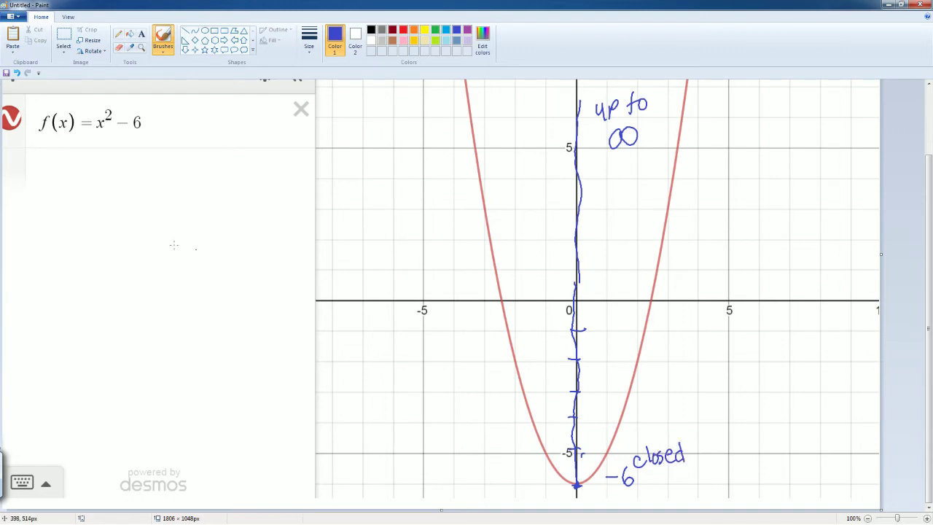
Step: Handwrite the inequality −6 ≤ y < ∞ in the blank area left of the graph
{"action": "left_click_drag", "start_coordinate": [184, 219], "coordinate": [197, 258]}
{"action": "scroll", "coordinate": [205, 235], "scroll_direction": "up", "scroll_amount": 3}
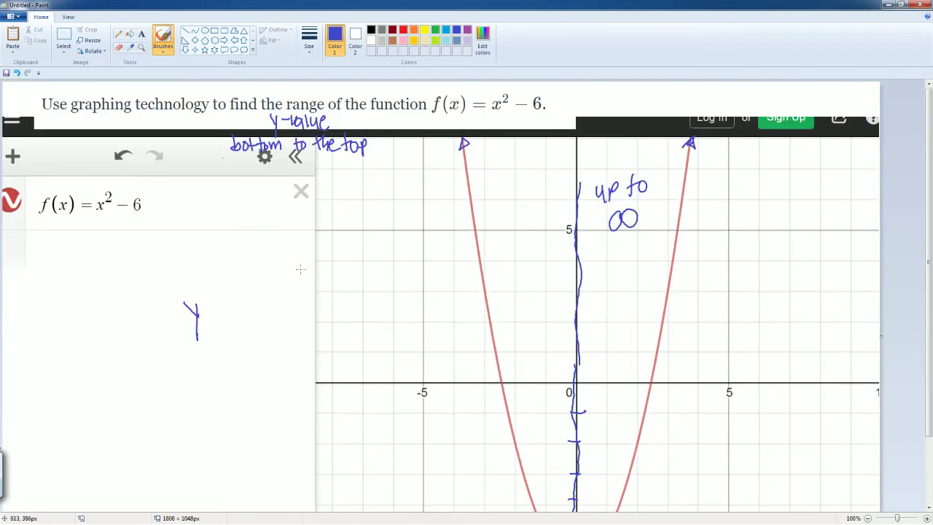
{"action": "scroll", "coordinate": [501, 208], "scroll_direction": "down", "scroll_amount": 3}
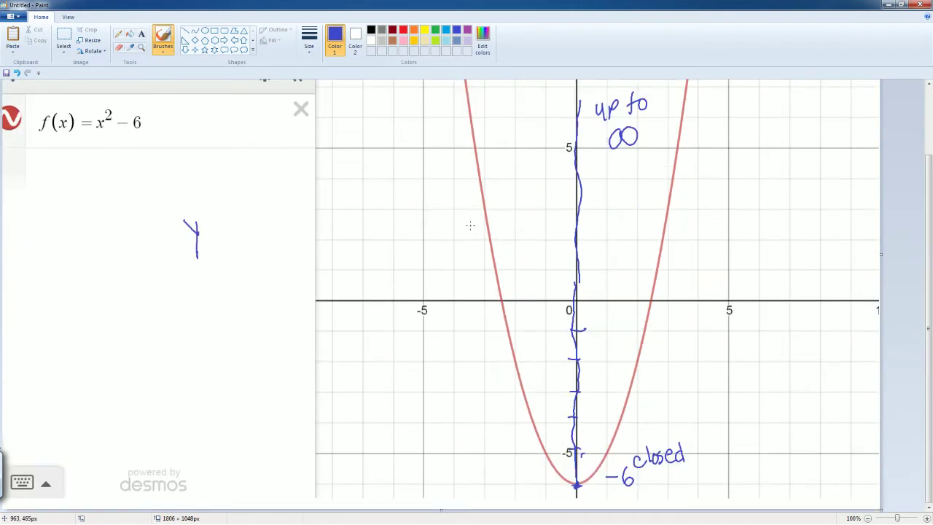
{"action": "left_click_drag", "start_coordinate": [133, 236], "coordinate": [179, 237]}
{"action": "scroll", "coordinate": [437, 255], "scroll_direction": "up", "scroll_amount": 3}
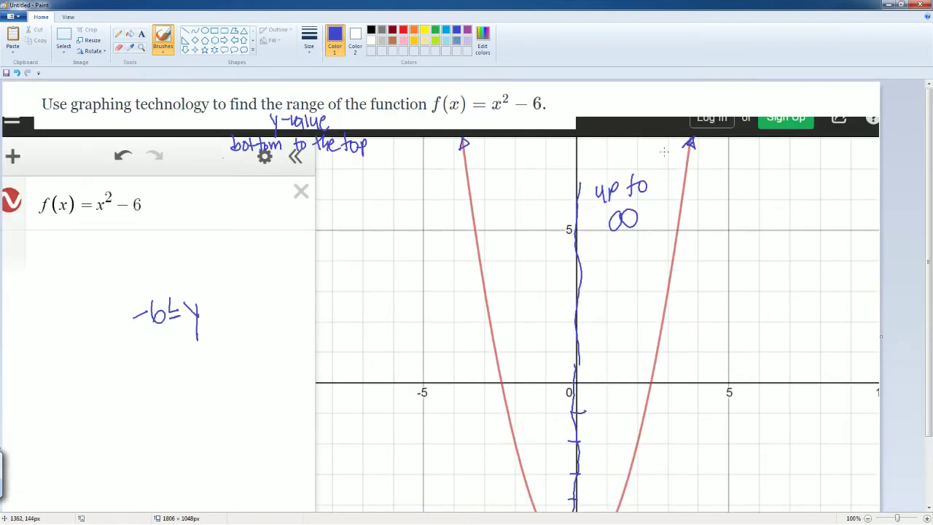
{"action": "mouse_move", "coordinate": [220, 288]}
{"action": "left_mouse_down"}
{"action": "mouse_move", "coordinate": [211, 306]}
{"action": "mouse_move", "coordinate": [257, 294]}
{"action": "mouse_move", "coordinate": [243, 293]}
{"action": "left_mouse_up"}
Step: Write the interval [−6, ∞) below it and snap Paint to the right half
{"action": "mouse_move", "coordinate": [167, 355]}
{"action": "left_mouse_down"}
{"action": "mouse_move", "coordinate": [153, 355]}
{"action": "mouse_move", "coordinate": [149, 391]}
{"action": "mouse_move", "coordinate": [165, 392]}
{"action": "mouse_move", "coordinate": [170, 374]}
{"action": "mouse_move", "coordinate": [182, 375]}
{"action": "mouse_move", "coordinate": [189, 395]}
{"action": "left_mouse_up"}
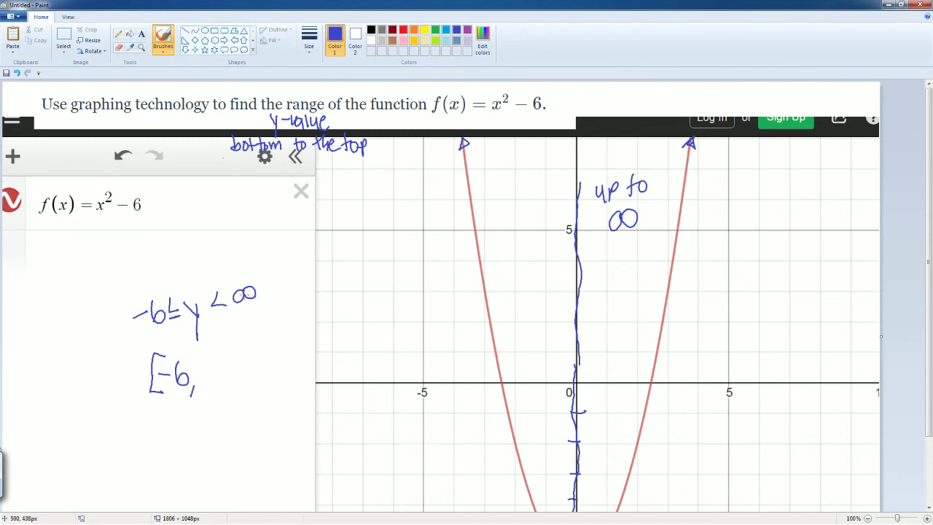
{"action": "mouse_move", "coordinate": [206, 362]}
{"action": "left_mouse_down"}
{"action": "mouse_move", "coordinate": [238, 385]}
{"action": "mouse_move", "coordinate": [229, 393]}
{"action": "left_mouse_up"}
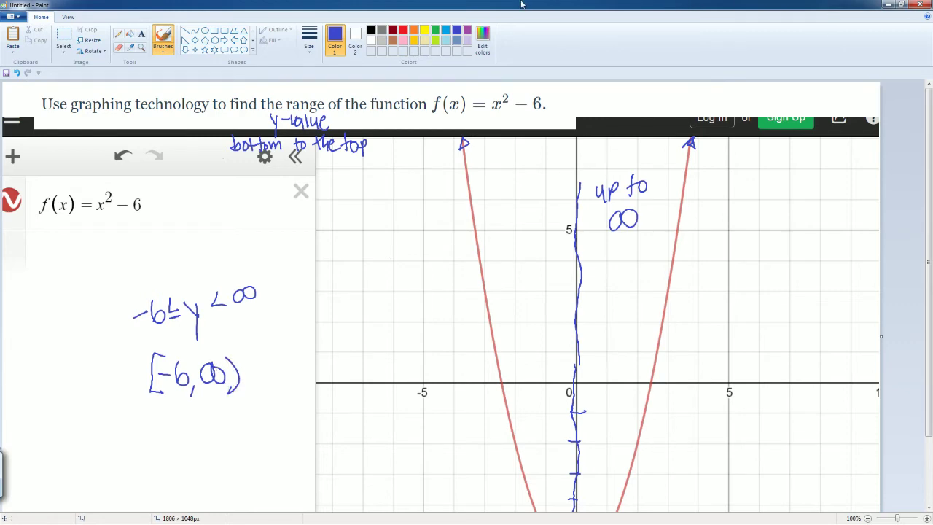
{"action": "key", "text": "super+Right"}
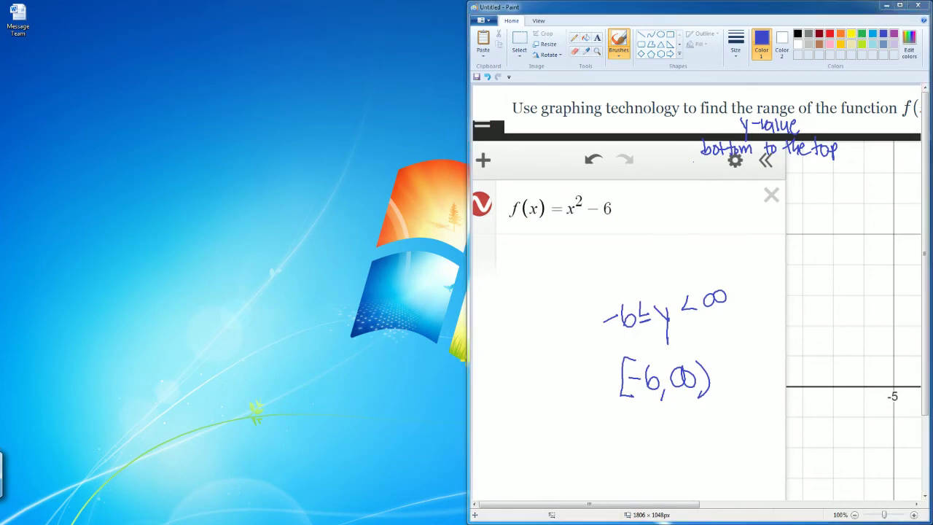
Step: Place DeltaMath beside Paint, enter the range [−6, ∞), and submit it
{"action": "key", "text": "alt+Tab"}
{"action": "mouse_move", "coordinate": [349, 7]}
{"action": "left_mouse_down"}
{"action": "mouse_move", "coordinate": [348, 36]}
{"action": "mouse_move", "coordinate": [274, 48]}
{"action": "mouse_move", "coordinate": [0, 51]}
{"action": "left_mouse_up"}
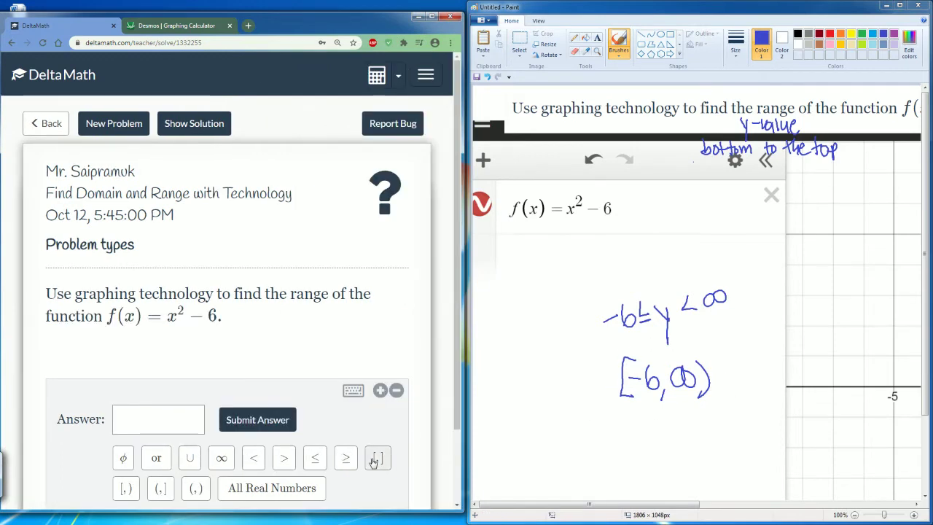
{"action": "left_click", "coordinate": [126, 487]}
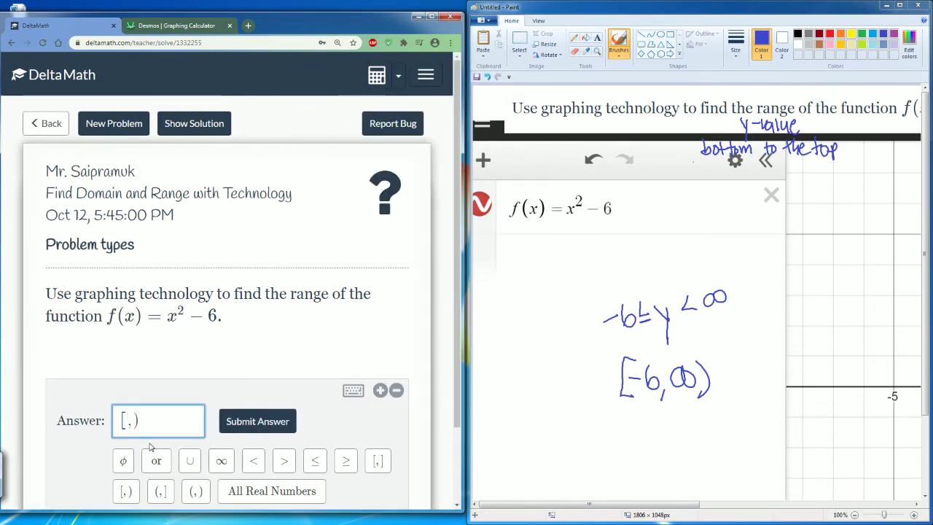
{"action": "type", "text": "-6"}
{"action": "key", "text": "Left"}
{"action": "key", "text": "Right"}
{"action": "left_click", "coordinate": [221, 461]}
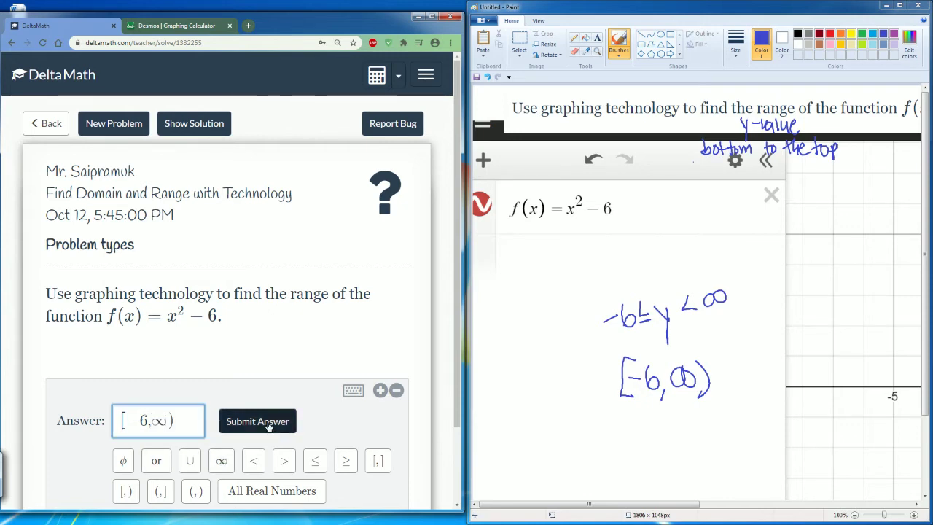
{"action": "left_click", "coordinate": [276, 431]}
{"action": "left_click", "coordinate": [375, 254]}
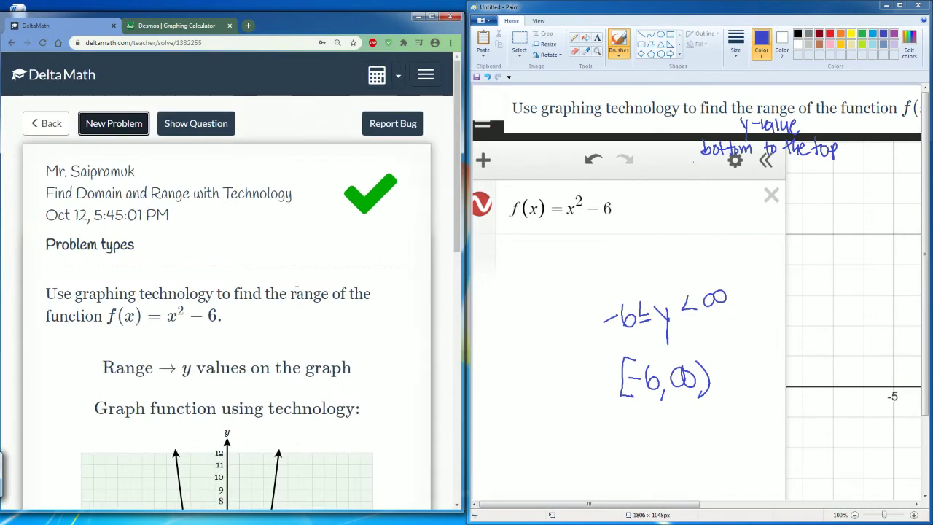
Step: Scroll the worked solution, highlighting y ≥ −6, the range [−6, ∞) and maximum ∞
{"action": "scroll", "coordinate": [298, 291], "scroll_direction": "down", "scroll_amount": 3}
{"action": "scroll", "coordinate": [384, 250], "scroll_direction": "down", "scroll_amount": 5}
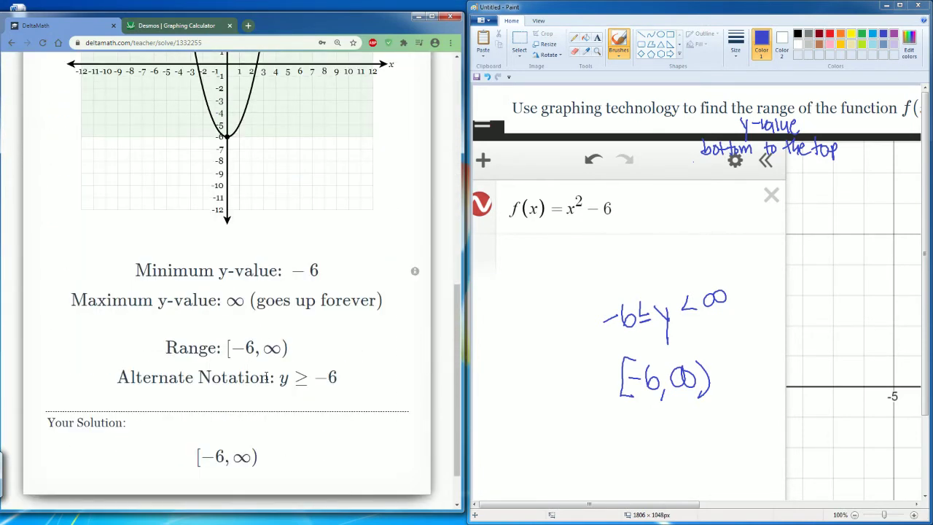
{"action": "left_click_drag", "start_coordinate": [278, 378], "coordinate": [338, 377]}
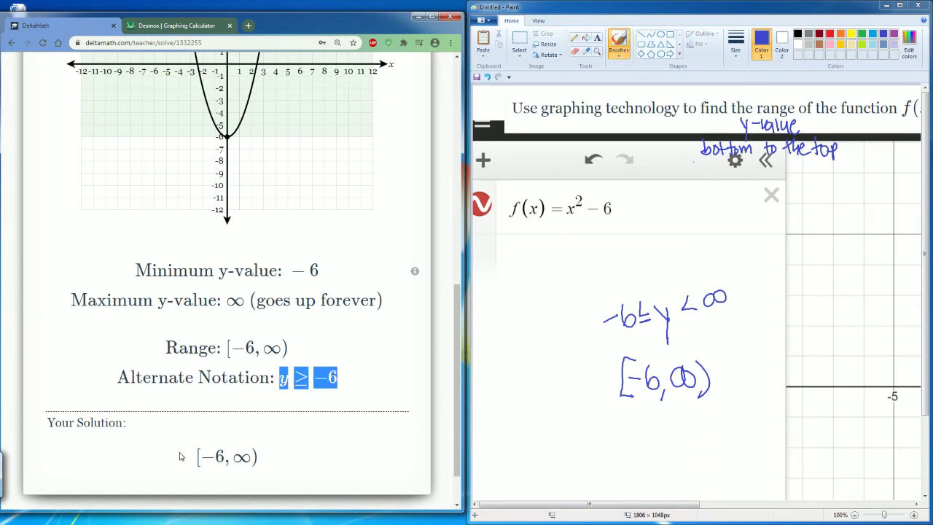
{"action": "left_click", "coordinate": [261, 424]}
{"action": "left_click_drag", "start_coordinate": [293, 351], "coordinate": [226, 350]}
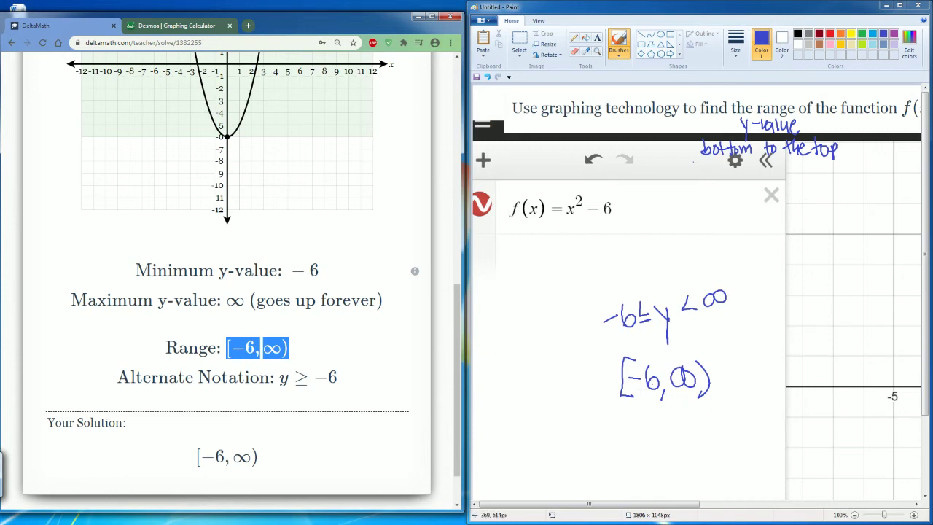
{"action": "left_click_drag", "start_coordinate": [154, 300], "coordinate": [241, 299]}
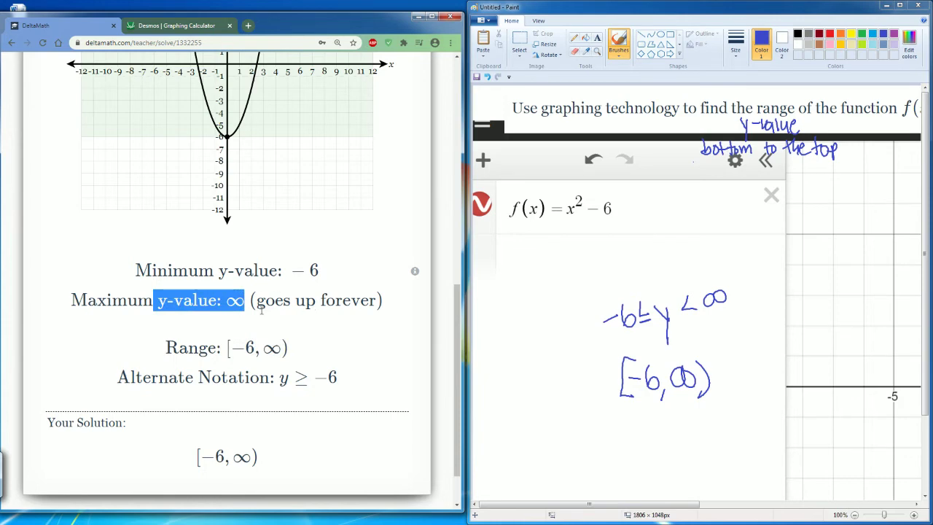
{"action": "left_click", "coordinate": [406, 270]}
{"action": "scroll", "coordinate": [390, 282], "scroll_direction": "up", "scroll_amount": 3}
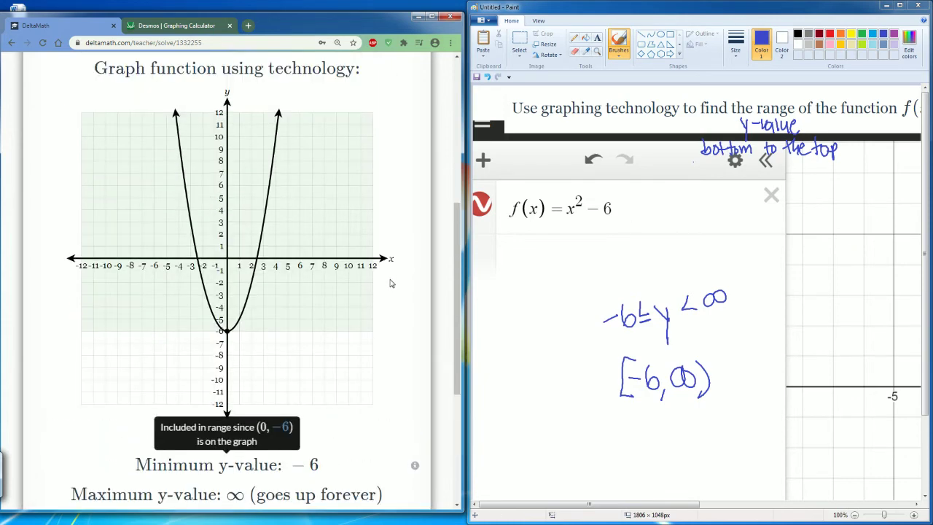
{"action": "scroll", "coordinate": [391, 282], "scroll_direction": "up", "scroll_amount": 2}
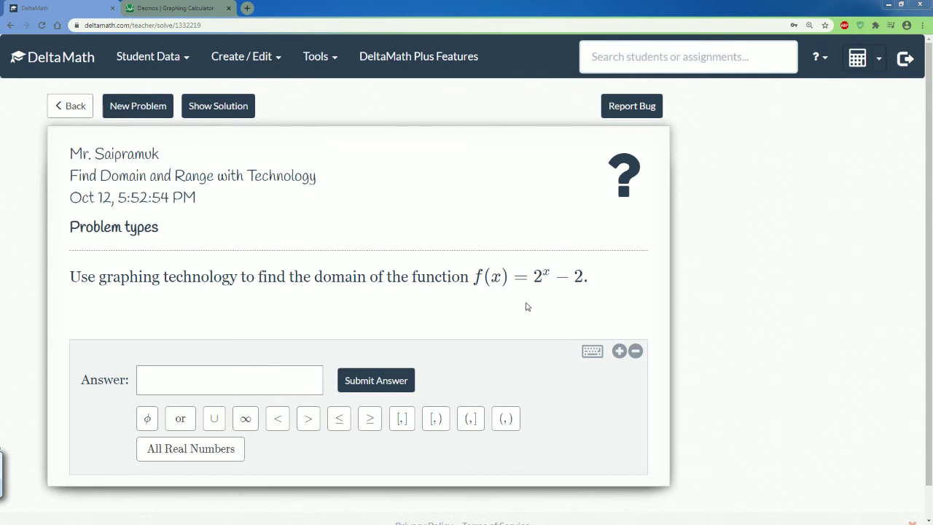
Step: Clear f(x)=x²−6 in Desmos and start the new expression f(x)=2
{"action": "left_click", "coordinate": [125, 8]}
{"action": "key", "text": "ctrl+a"}
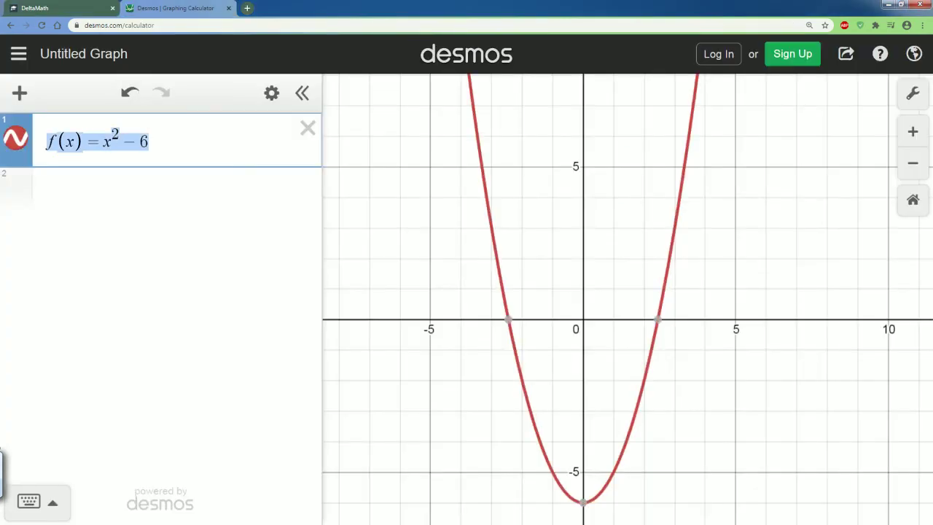
{"action": "key", "text": "BackSpace"}
{"action": "type", "text": "f(x)"}
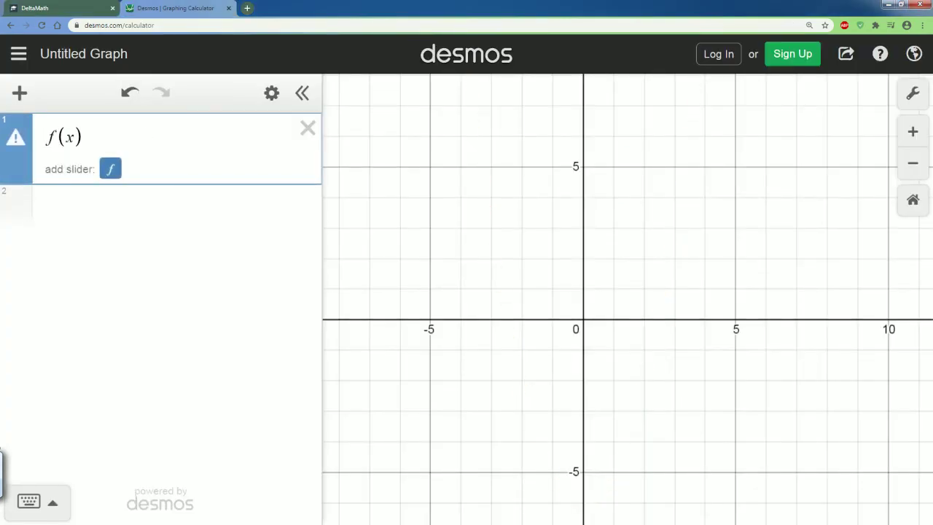
{"action": "type", "text": "="}
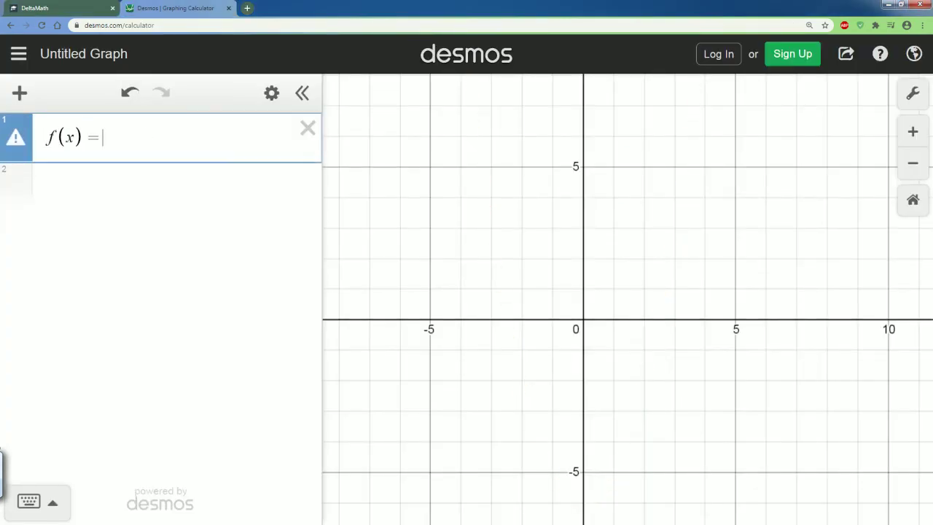
{"action": "left_click", "coordinate": [36, 8]}
{"action": "left_click", "coordinate": [169, 9]}
{"action": "type", "text": "2^"}
{"action": "key", "text": "BackSpace"}
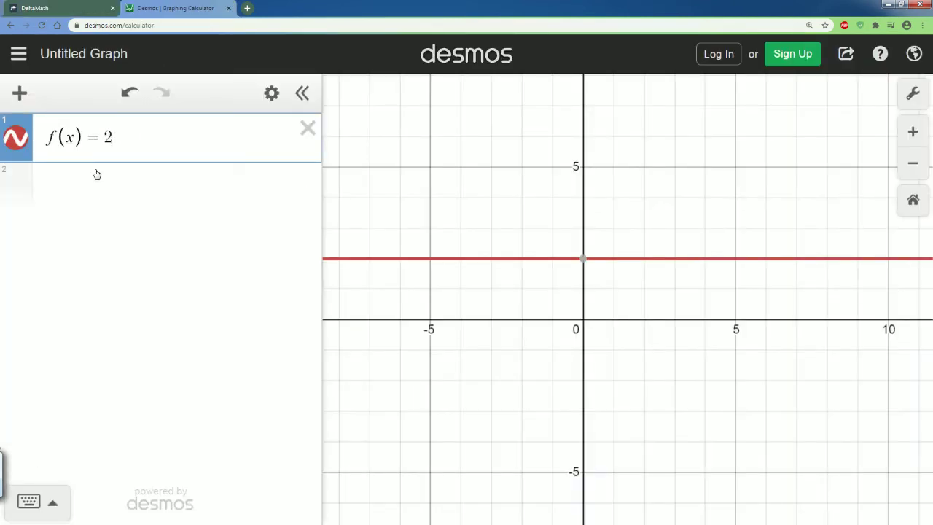
Step: Give the 2 an exponent of x using the keypad, removing stray characters
{"action": "left_click", "coordinate": [43, 503]}
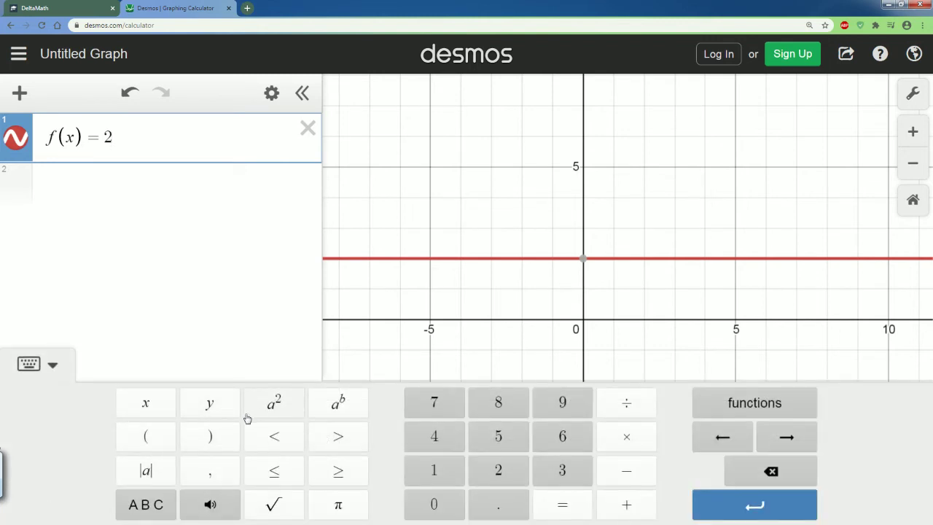
{"action": "left_click", "coordinate": [337, 405]}
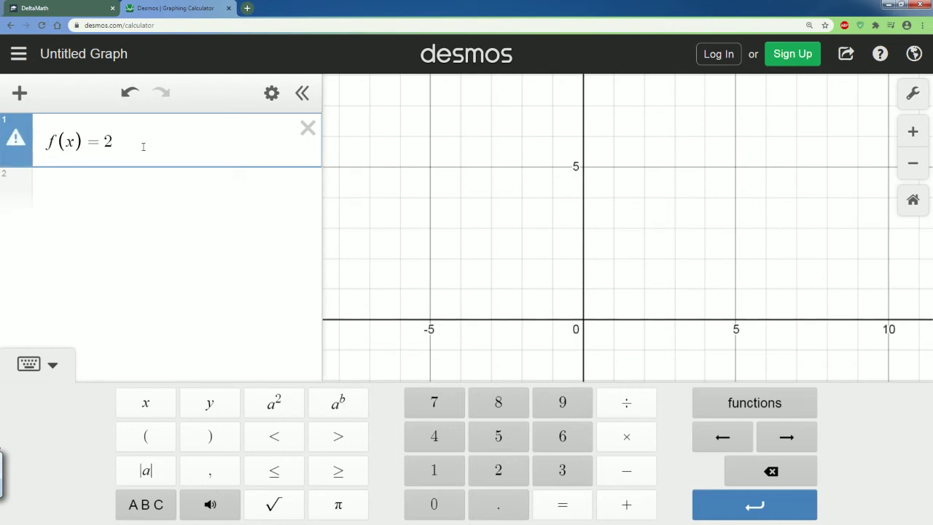
{"action": "left_click", "coordinate": [85, 11]}
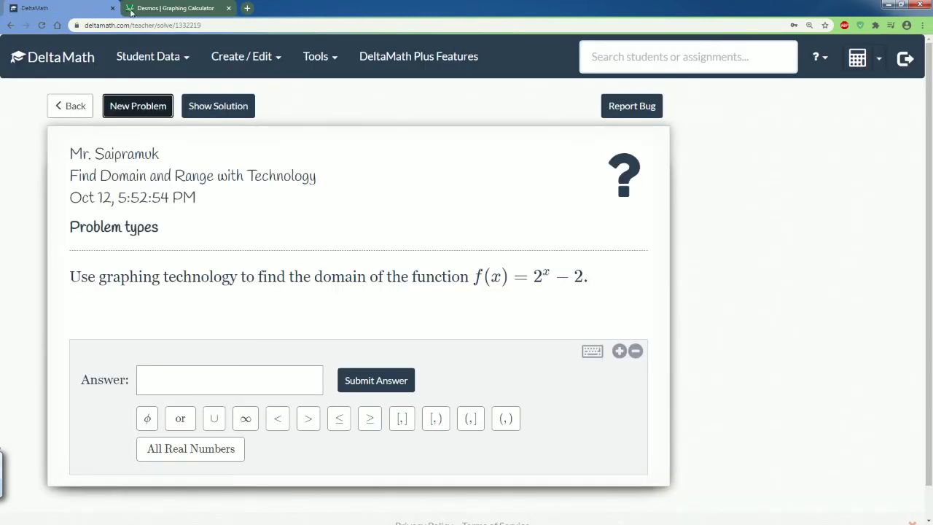
{"action": "left_click", "coordinate": [156, 12]}
{"action": "type", "text": "x) = 2x"}
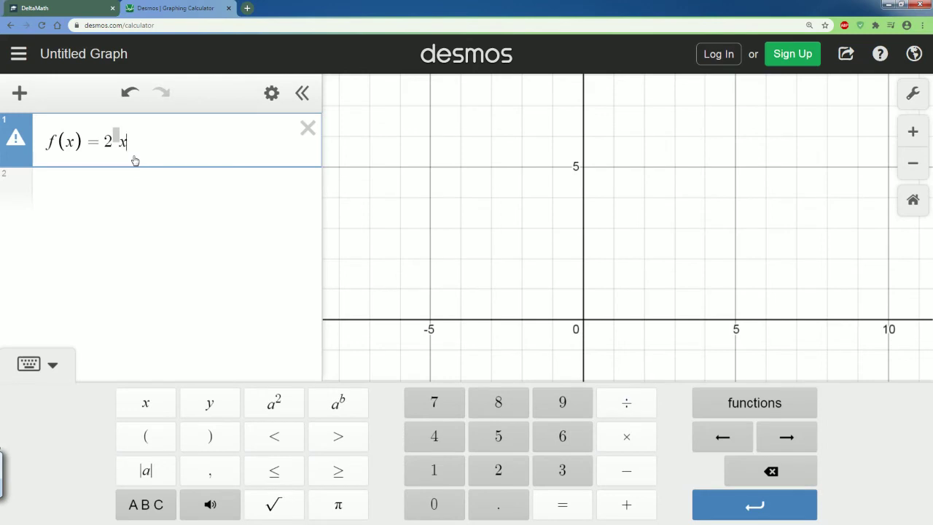
{"action": "key", "text": "BackSpace"}
{"action": "type", "text": "^x"}
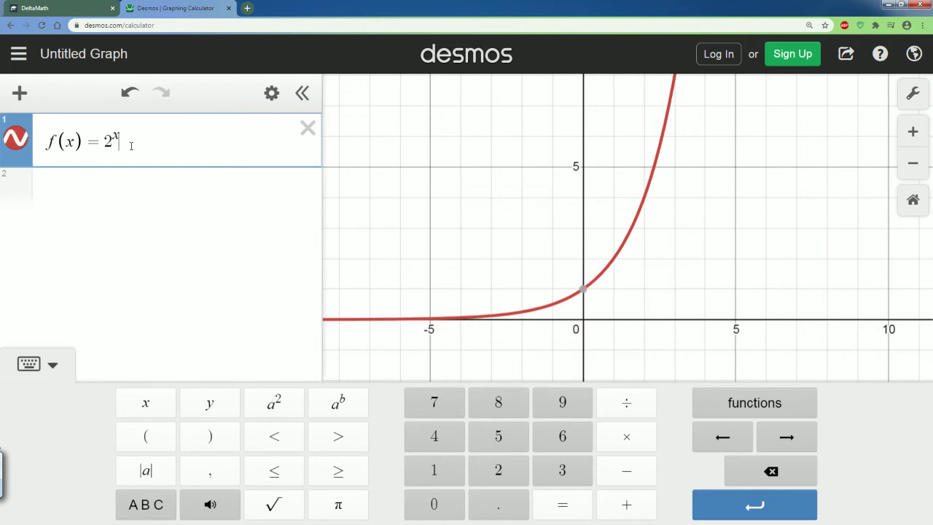
{"action": "type", "text": "asdasd"}
{"action": "key", "text": "BackSpace"}
{"action": "key", "text": "BackSpace"}
{"action": "key", "text": "BackSpace"}
{"action": "key", "text": "BackSpace"}
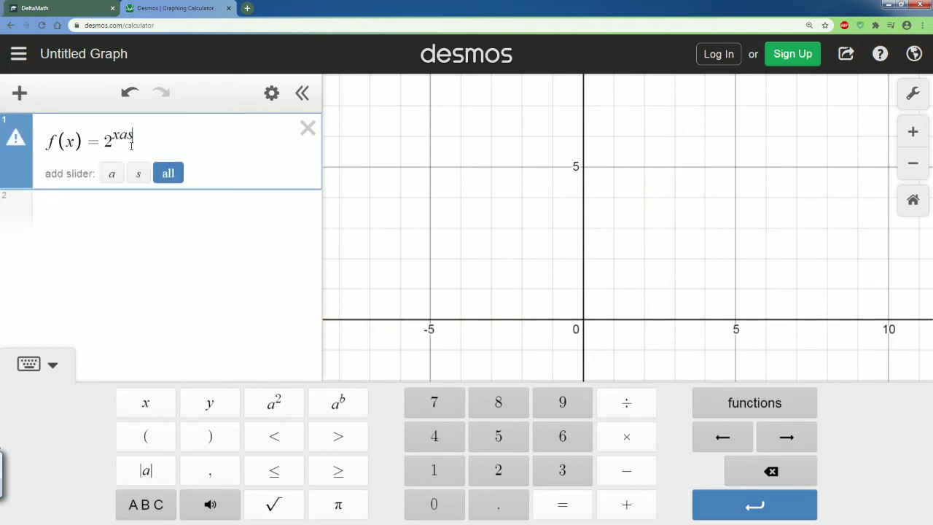
{"action": "key", "text": "BackSpace"}
{"action": "key", "text": "BackSpace"}
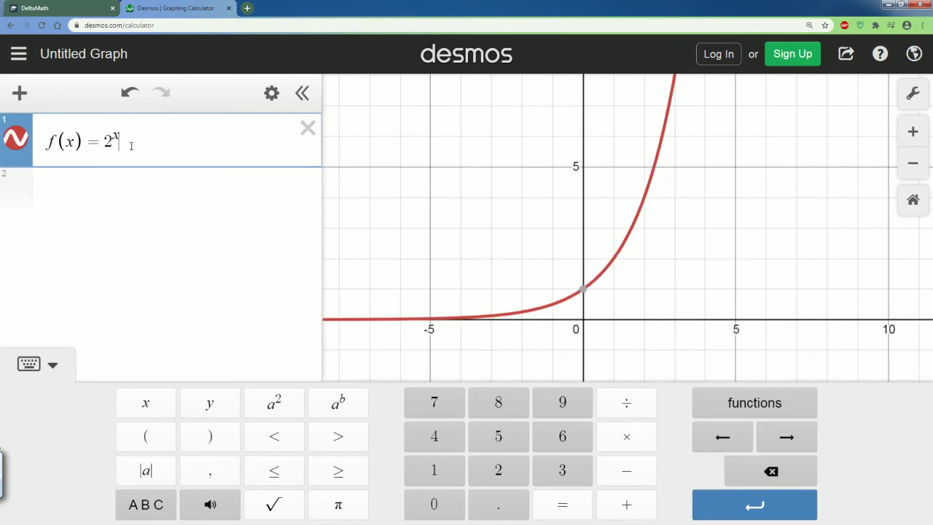
Step: Append −2 after the exponent to finish f(x)=2^x−2 and hide the keypad
{"action": "left_click", "coordinate": [70, 10]}
{"action": "left_click", "coordinate": [172, 11]}
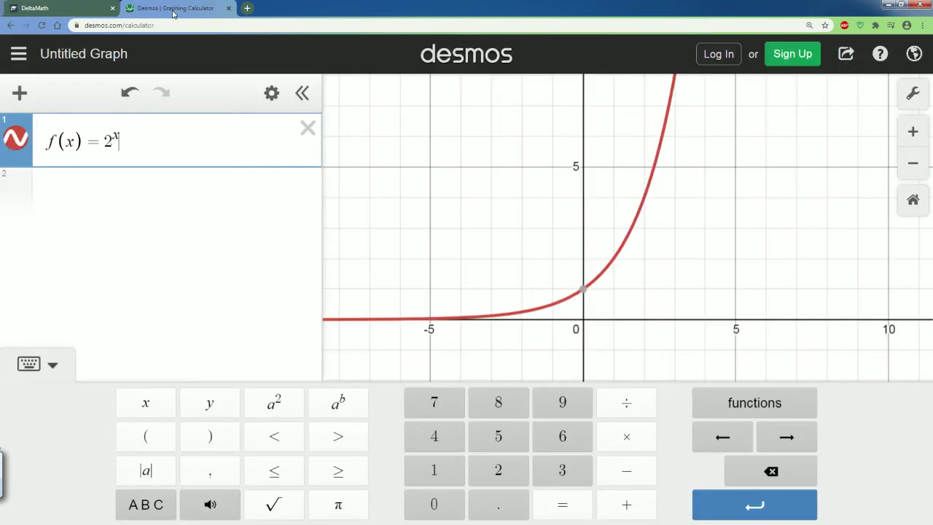
{"action": "key", "text": "Right"}
{"action": "type", "text": "-2"}
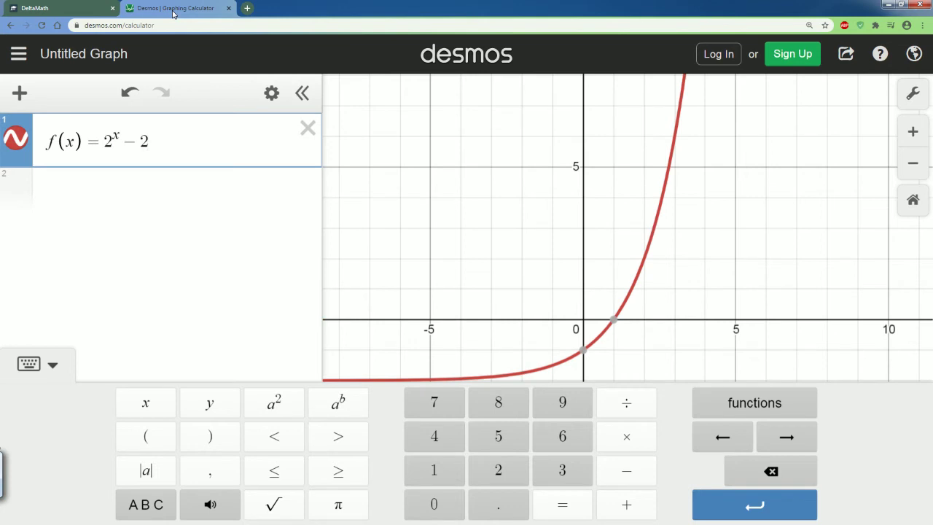
{"action": "left_click", "coordinate": [29, 365]}
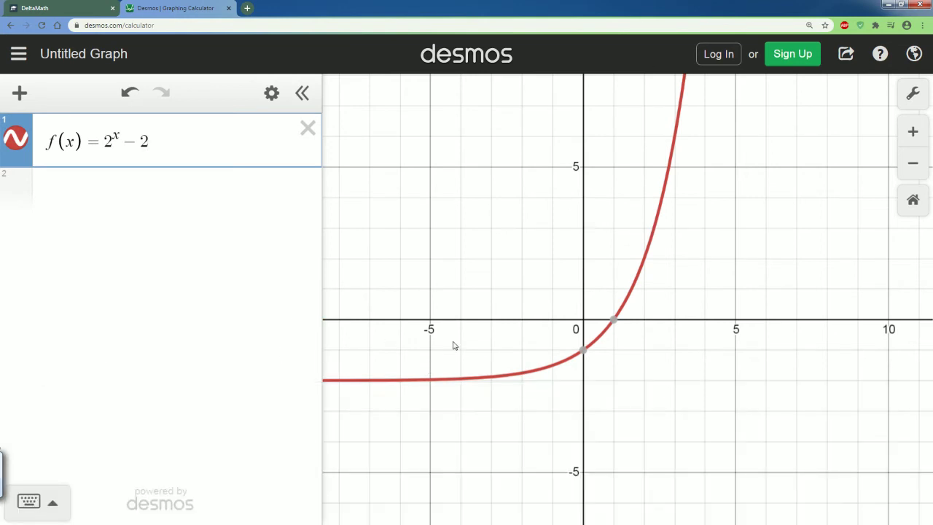
{"action": "left_click_drag", "start_coordinate": [452, 348], "coordinate": [489, 342]}
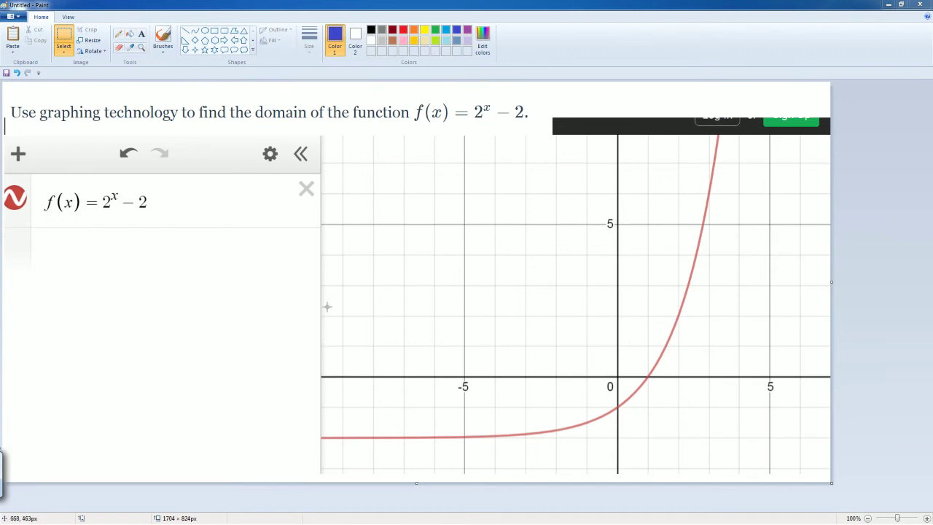
Step: With a red handwriting brush, write 'x-values' and 'left to right' near 'domain'
{"action": "left_click", "coordinate": [403, 31]}
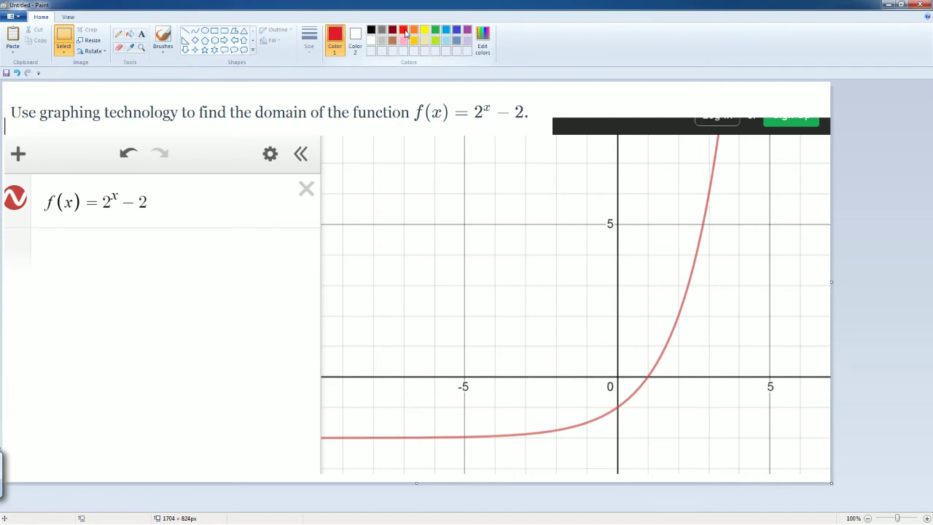
{"action": "left_click", "coordinate": [166, 50]}
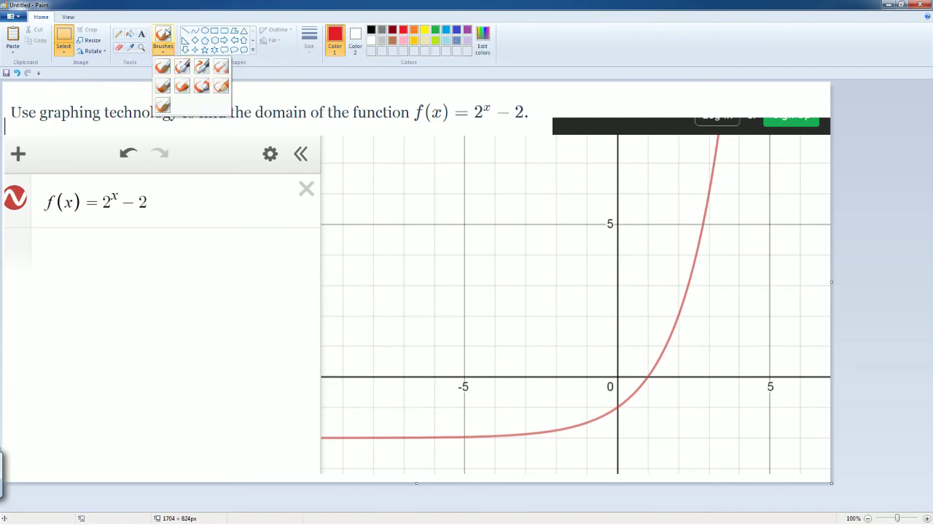
{"action": "left_click", "coordinate": [181, 66]}
{"action": "scroll", "coordinate": [236, 187], "scroll_direction": "up", "scroll_amount": 1}
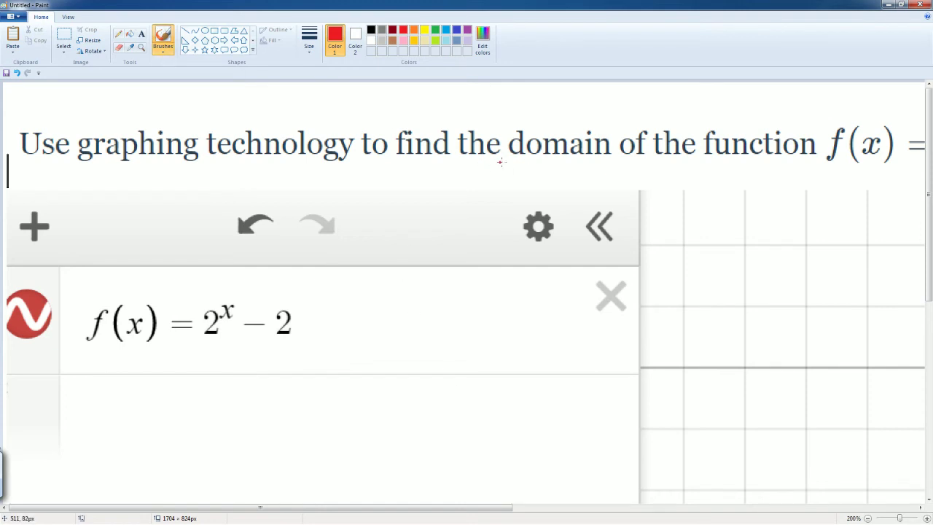
{"action": "mouse_move", "coordinate": [501, 164]}
{"action": "left_mouse_down"}
{"action": "mouse_move", "coordinate": [505, 182]}
{"action": "mouse_move", "coordinate": [532, 166]}
{"action": "mouse_move", "coordinate": [548, 181]}
{"action": "mouse_move", "coordinate": [592, 172]}
{"action": "mouse_move", "coordinate": [597, 184]}
{"action": "left_mouse_up"}
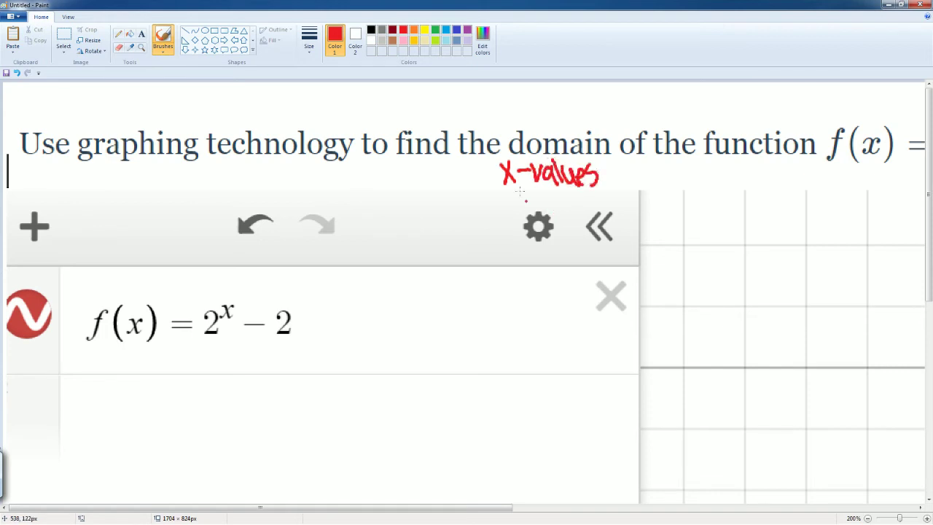
{"action": "mouse_move", "coordinate": [437, 102]}
{"action": "left_mouse_down"}
{"action": "mouse_move", "coordinate": [489, 101]}
{"action": "mouse_move", "coordinate": [512, 113]}
{"action": "mouse_move", "coordinate": [555, 106]}
{"action": "mouse_move", "coordinate": [545, 109]}
{"action": "mouse_move", "coordinate": [560, 96]}
{"action": "mouse_move", "coordinate": [575, 128]}
{"action": "mouse_move", "coordinate": [586, 106]}
{"action": "mouse_move", "coordinate": [605, 121]}
{"action": "left_mouse_up"}
{"action": "left_click_drag", "start_coordinate": [596, 111], "coordinate": [613, 97]}
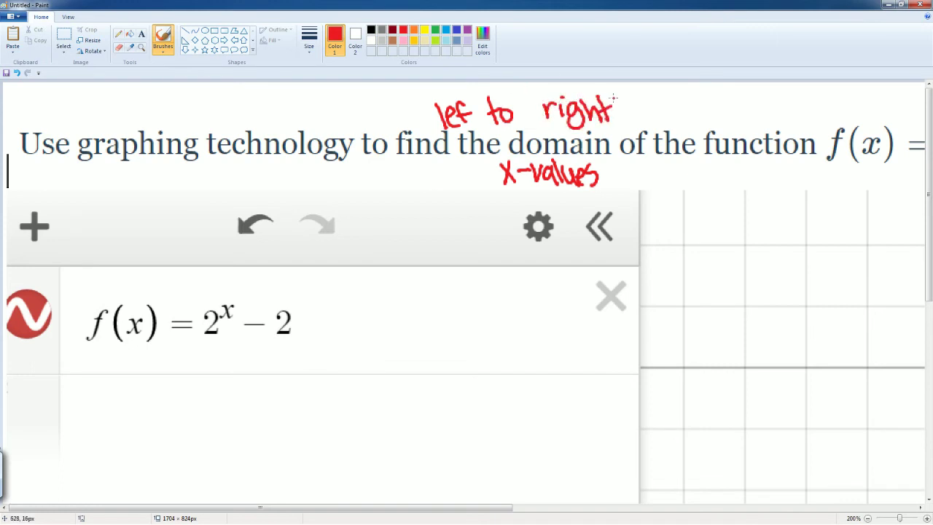
Step: Draw arrowheads at both curve ends, labelling the left one −∞
{"action": "scroll", "coordinate": [561, 372], "scroll_direction": "down", "scroll_amount": 1}
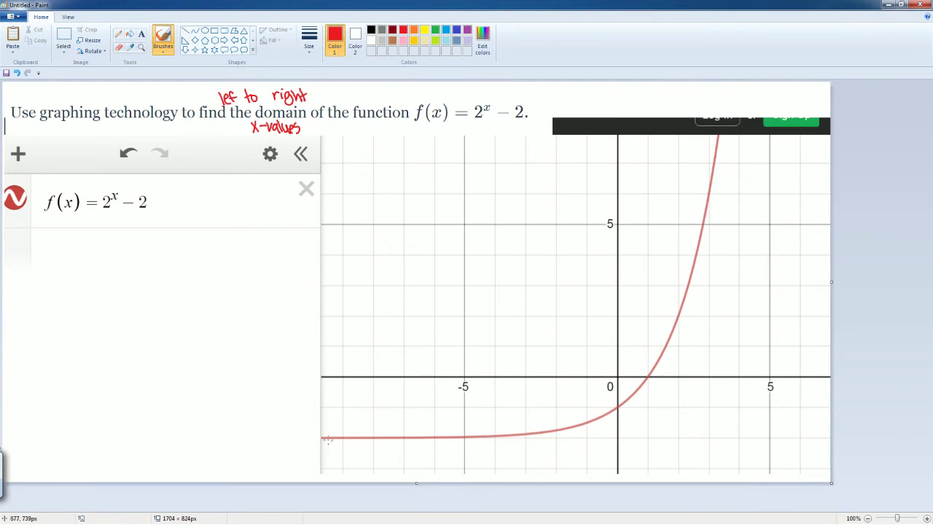
{"action": "left_click_drag", "start_coordinate": [328, 439], "coordinate": [320, 444]}
{"action": "mouse_move", "coordinate": [281, 413]}
{"action": "left_mouse_down"}
{"action": "mouse_move", "coordinate": [312, 417]}
{"action": "mouse_move", "coordinate": [320, 398]}
{"action": "left_mouse_up"}
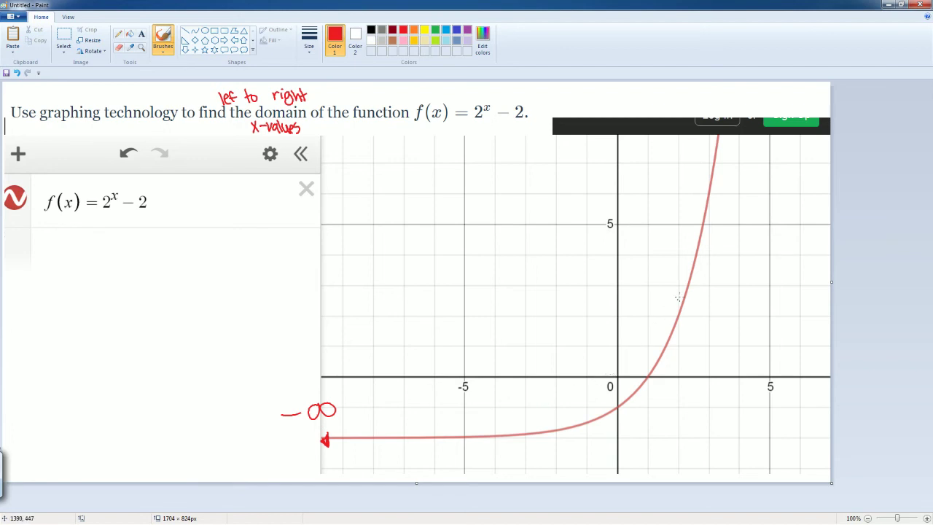
{"action": "mouse_move", "coordinate": [721, 142]}
{"action": "left_mouse_down"}
{"action": "mouse_move", "coordinate": [711, 148]}
{"action": "mouse_move", "coordinate": [718, 136]}
{"action": "mouse_move", "coordinate": [725, 176]}
{"action": "mouse_move", "coordinate": [758, 166]}
{"action": "mouse_move", "coordinate": [736, 173]}
{"action": "left_mouse_up"}
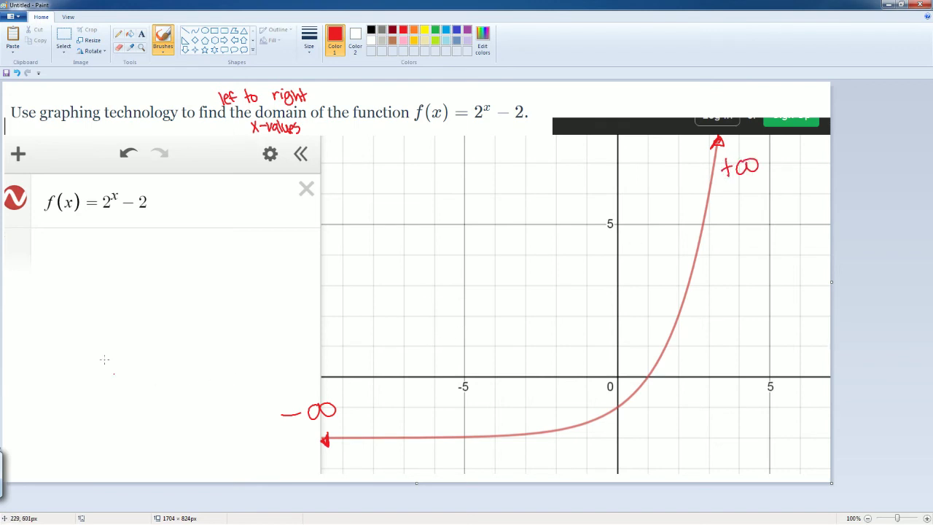